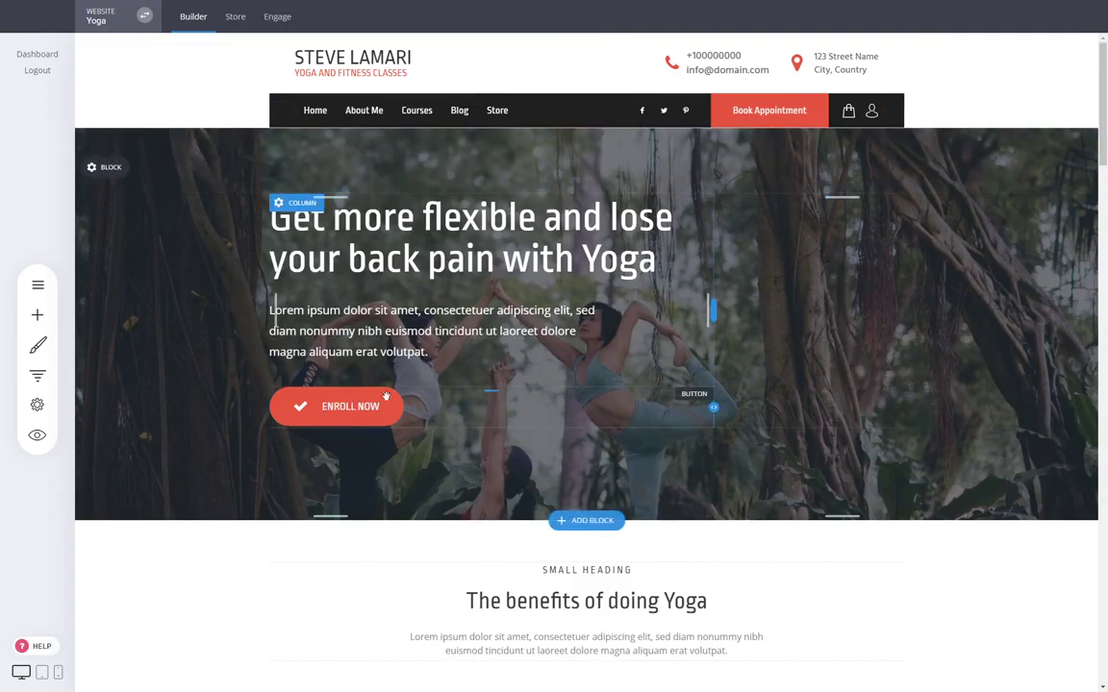
Inspect the phone link option for the hero section's Enroll Now button and close the link settings without applying it.
left_click(330, 414)
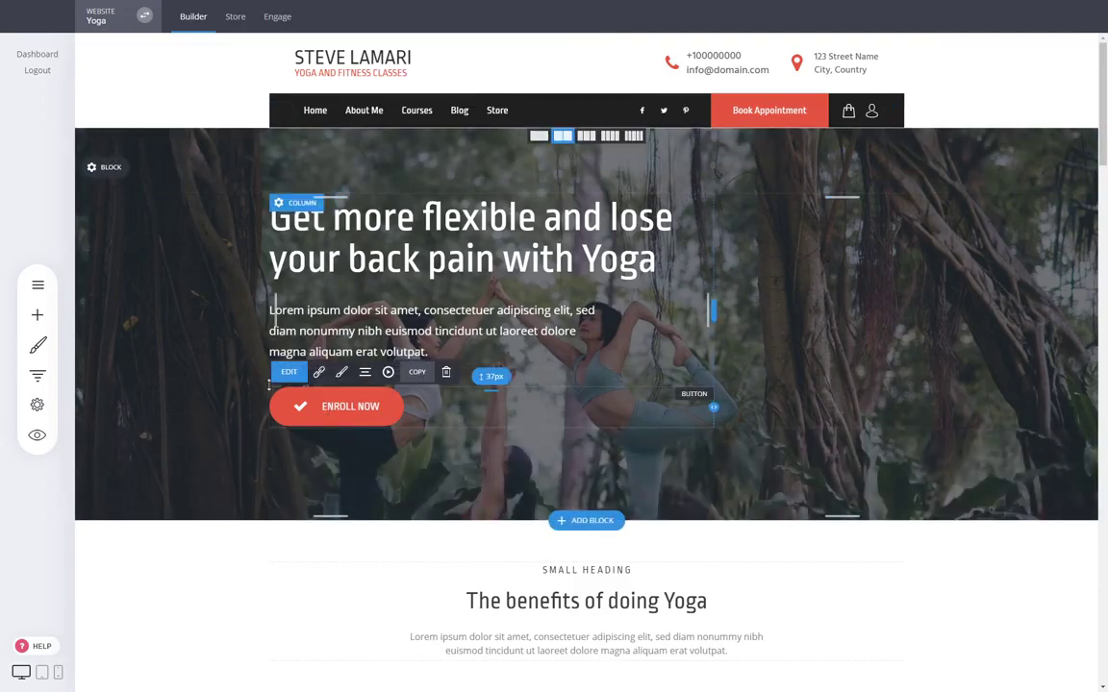
left_click(318, 372)
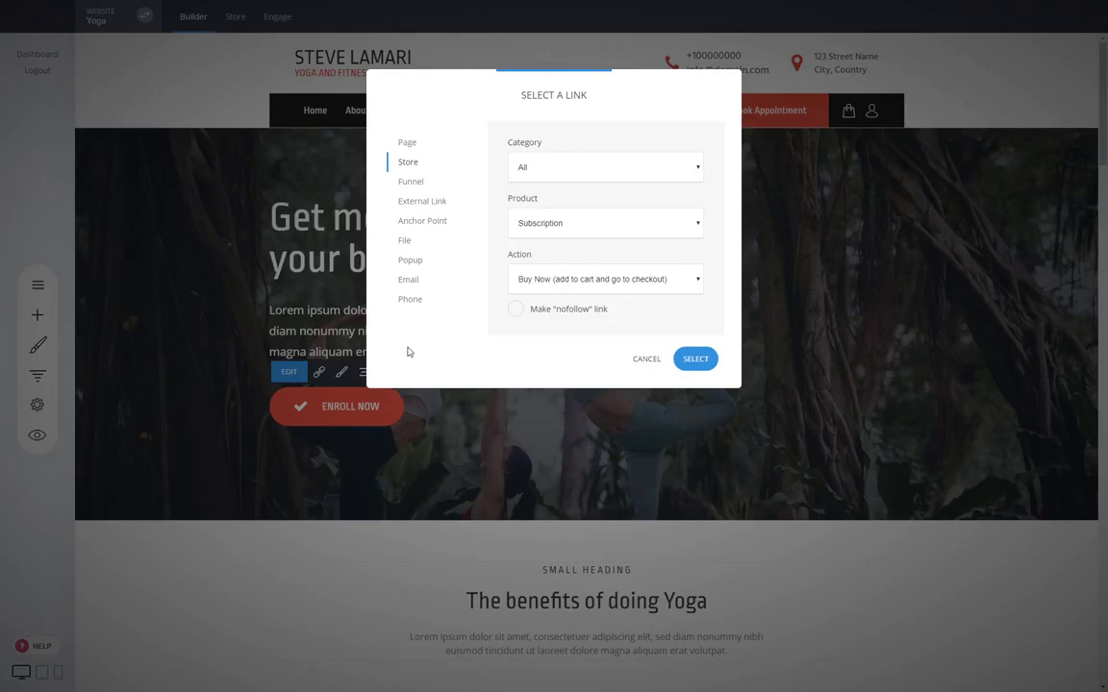
left_click(412, 301)
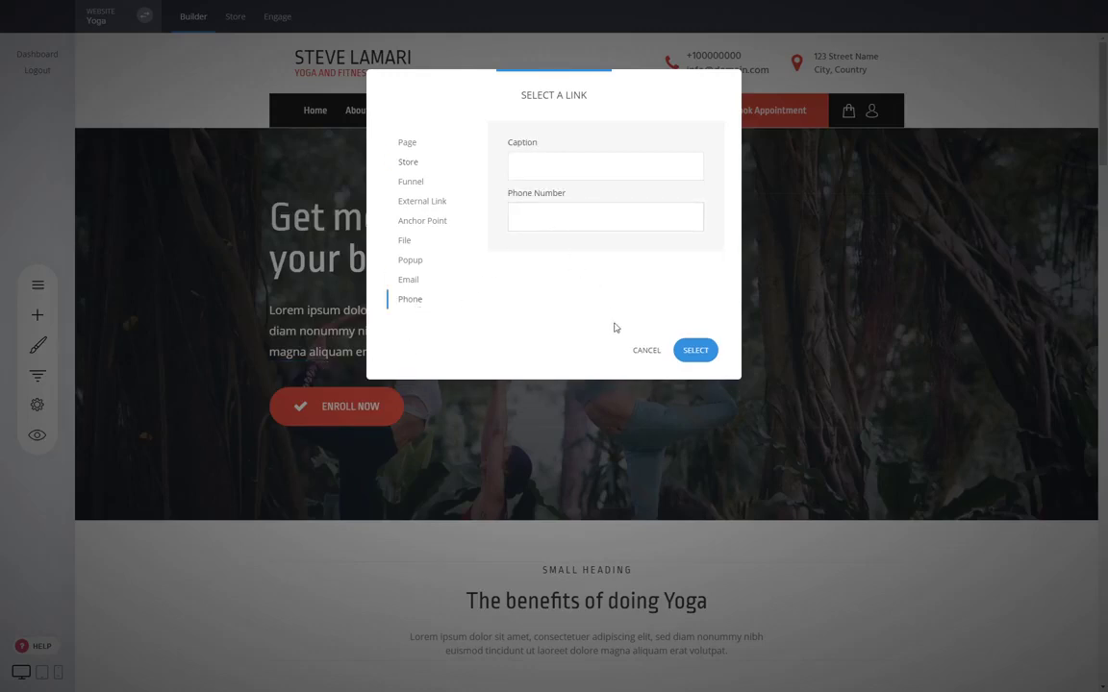
left_click(641, 350)
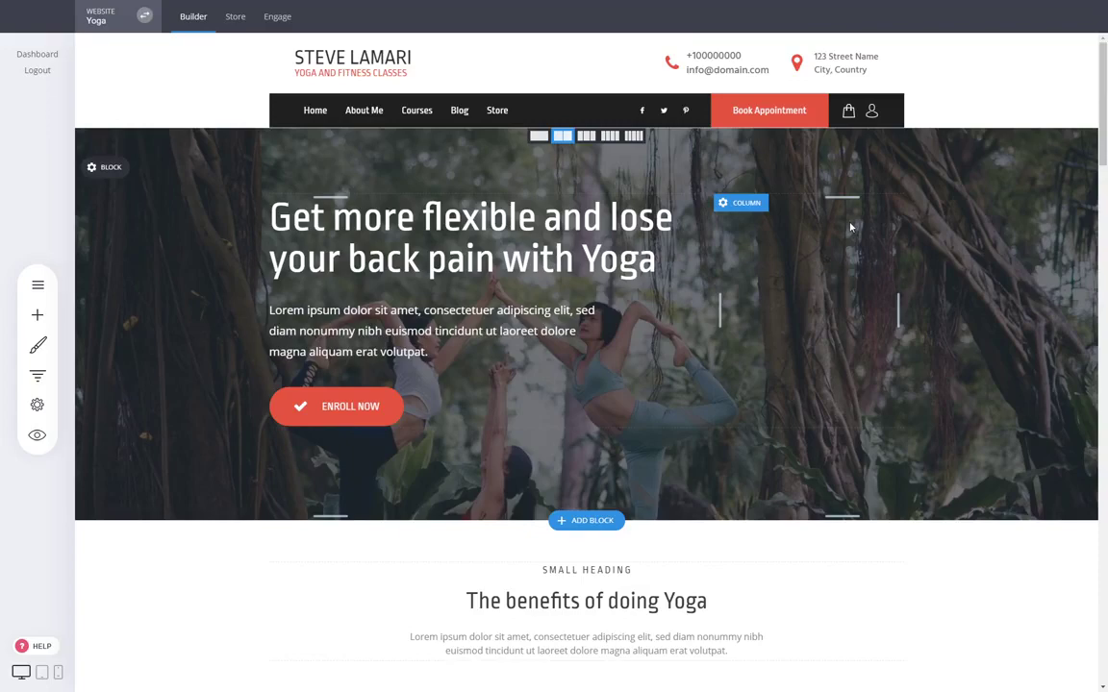
left_click_drag(1103, 142, 1104, 394)
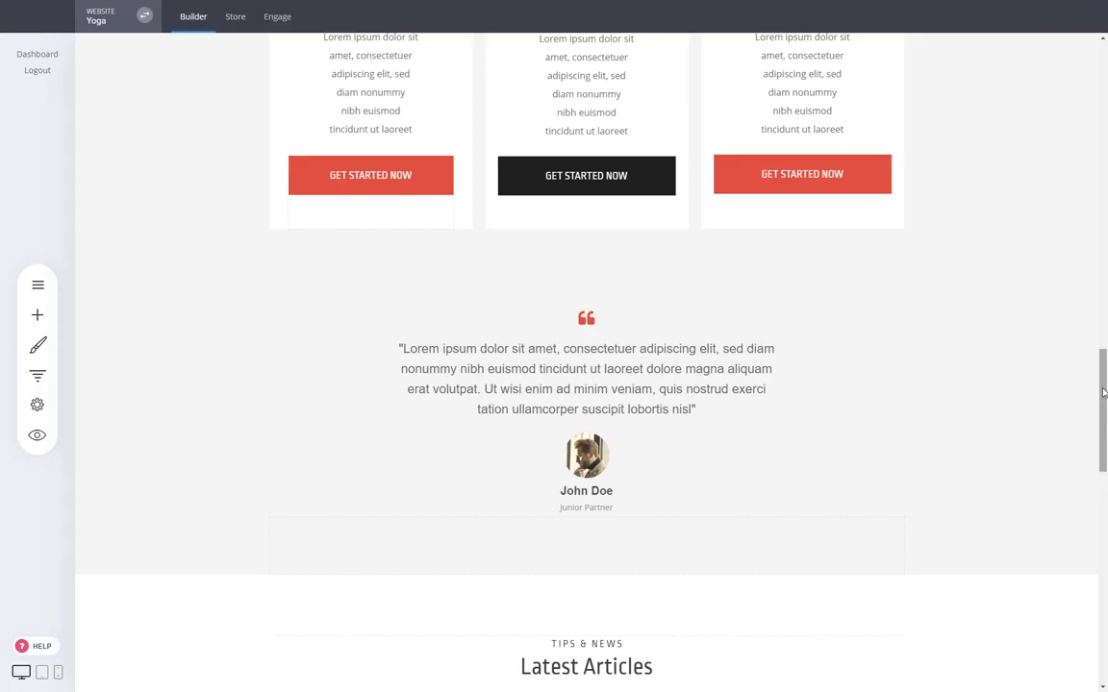
left_click_drag(1104, 392, 1103, 82)
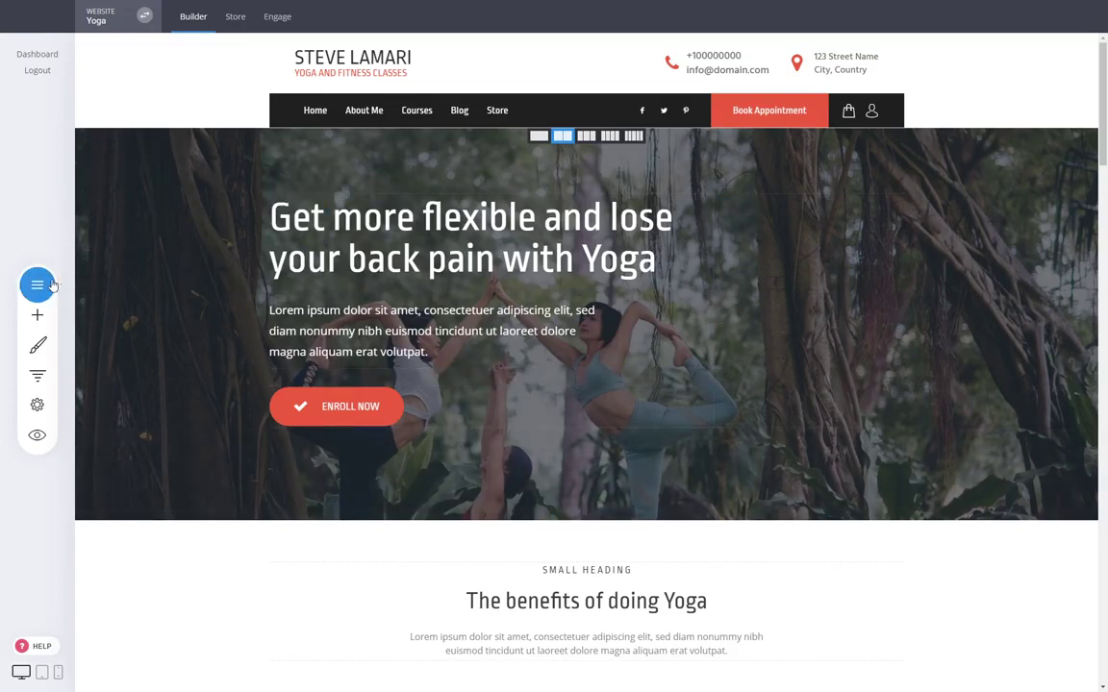
Inspect the page and popup link options for the Enroll Now button and leave the link settings without applying any.
left_click(384, 416)
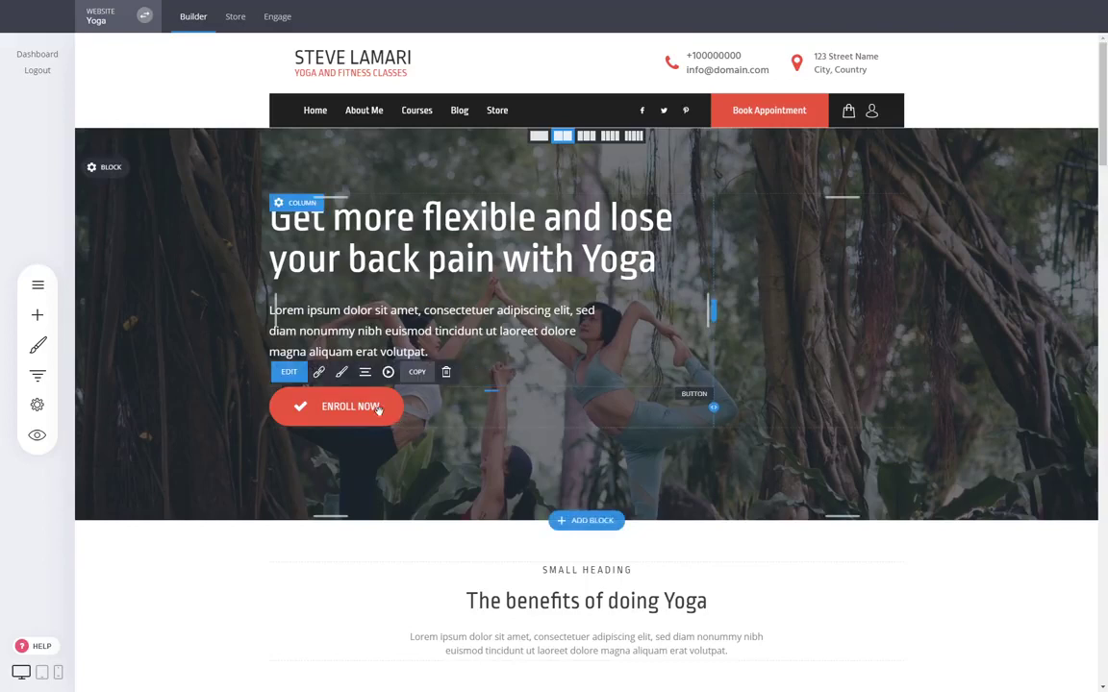
left_click(320, 372)
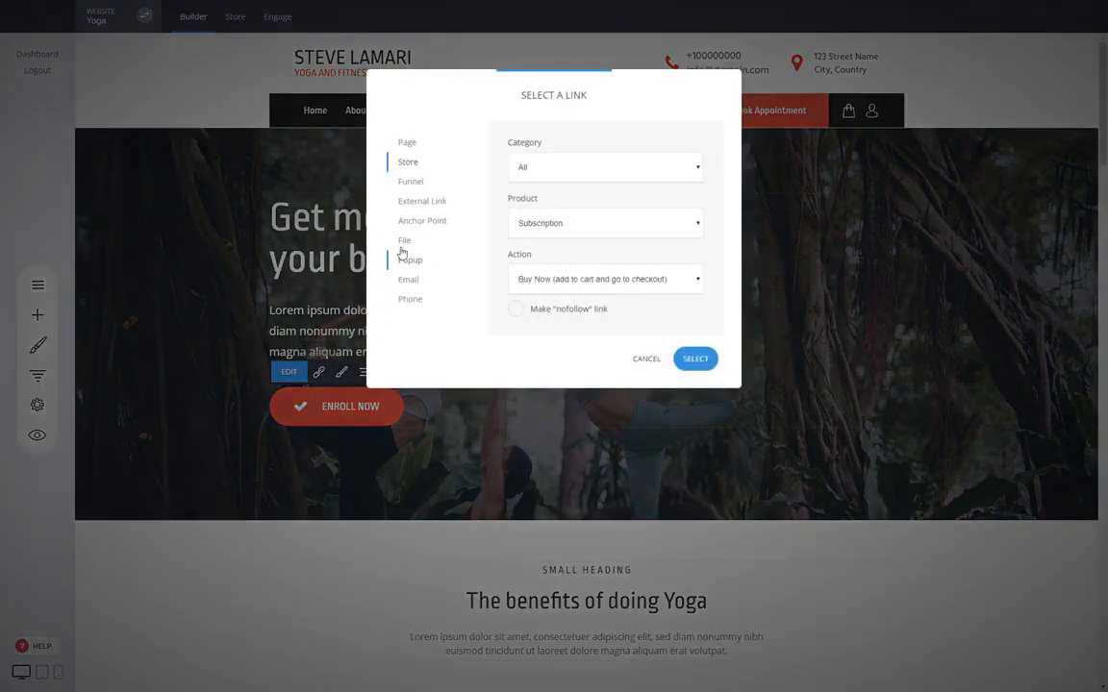
left_click(406, 144)
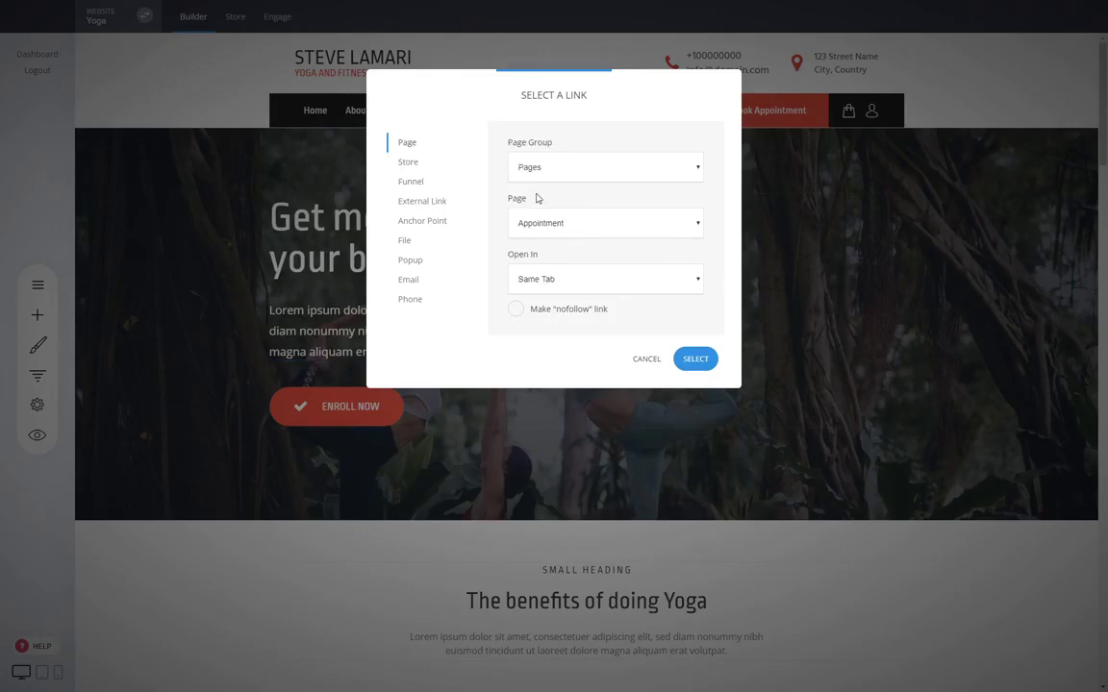
left_click(416, 262)
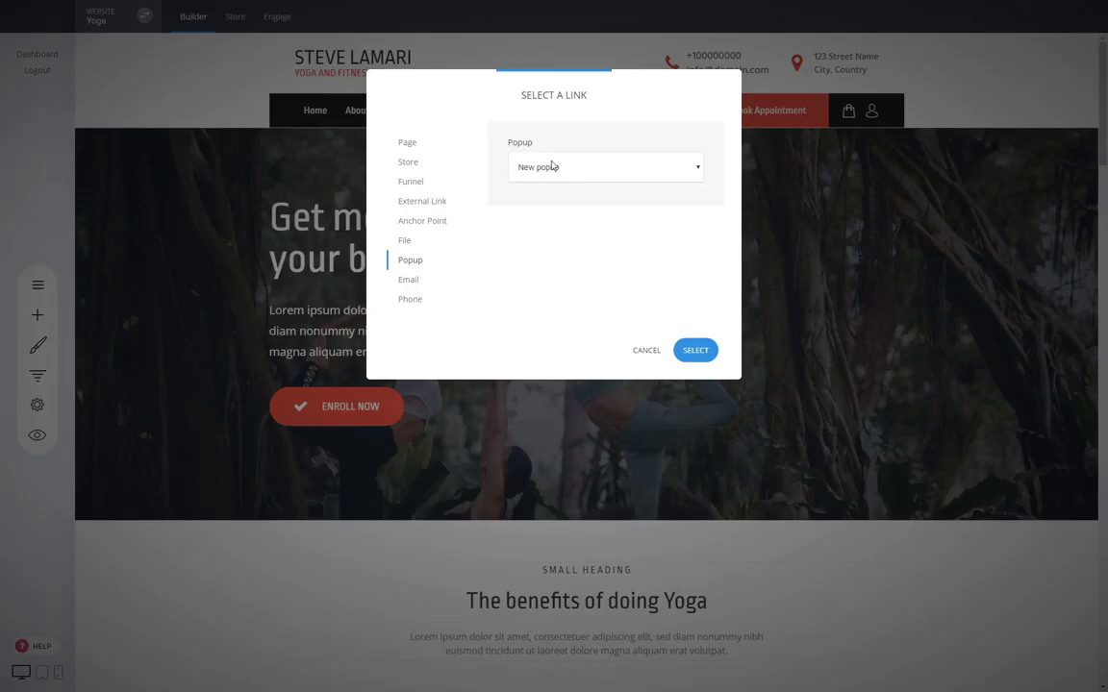
left_click(412, 151)
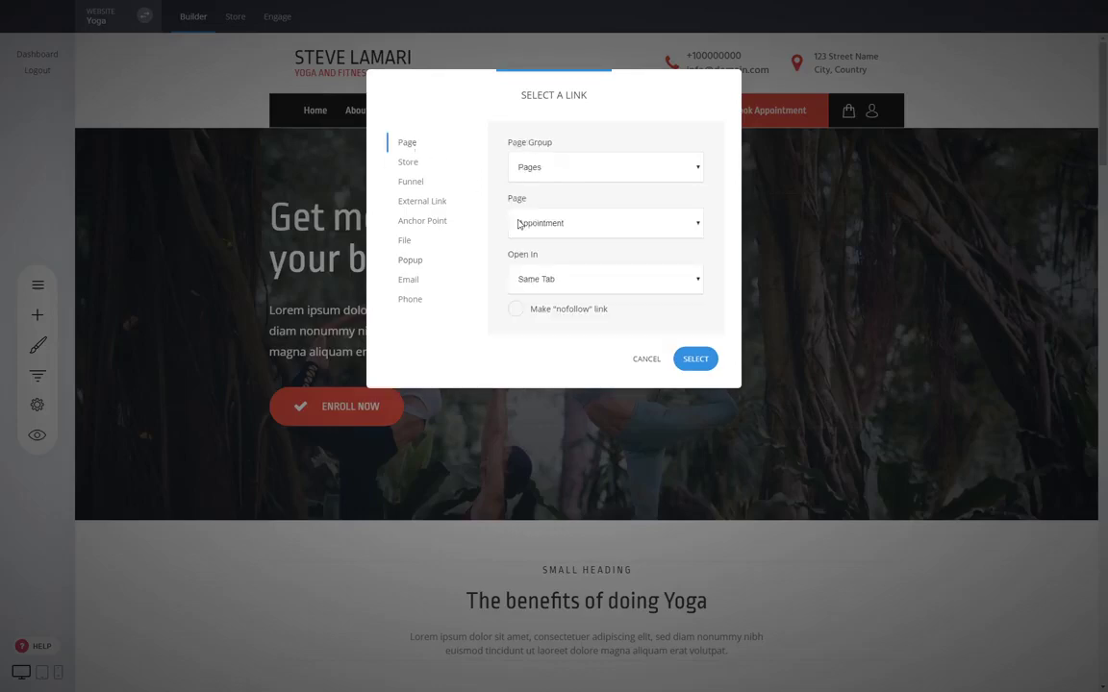
left_click(638, 360)
Add a new popup to the site from the Opt-In template "Sign up for a free demo call".
left_click(35, 282)
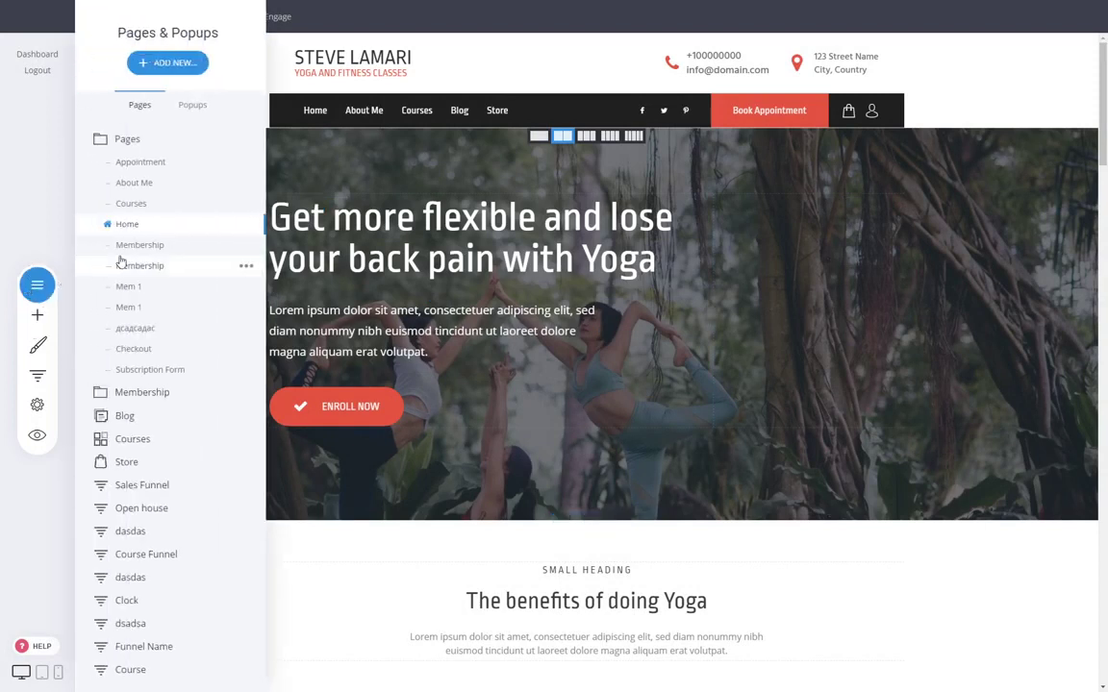
left_click(197, 104)
left_click(183, 62)
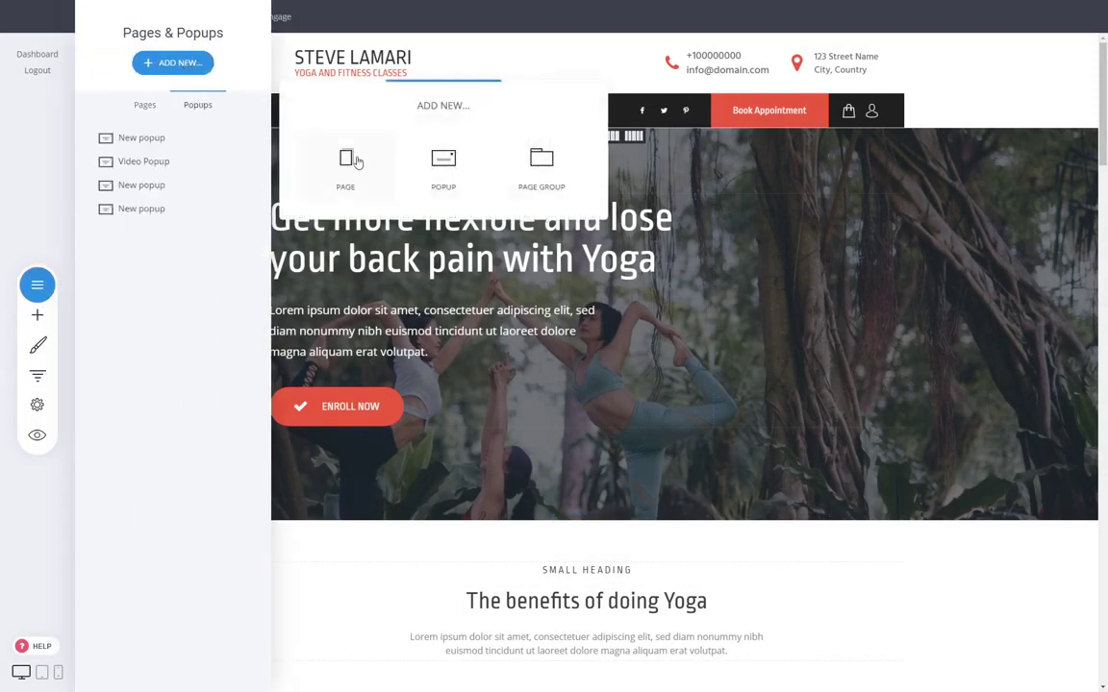
left_click(447, 173)
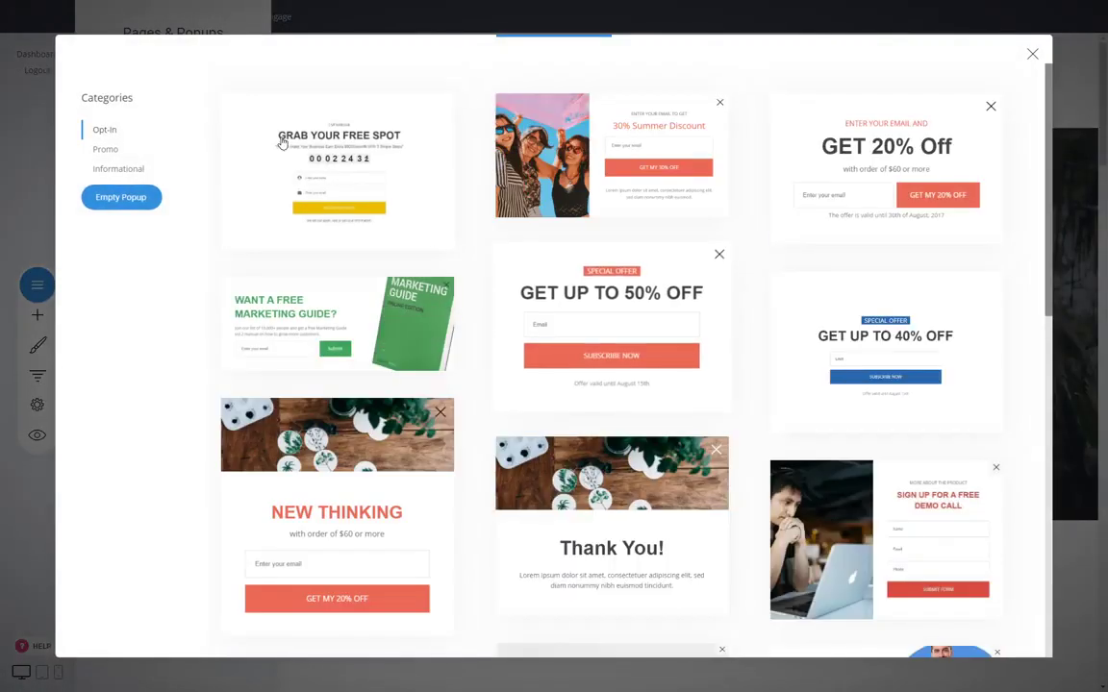
scroll(497, 330, "down", 2)
scroll(496, 330, "down", 2)
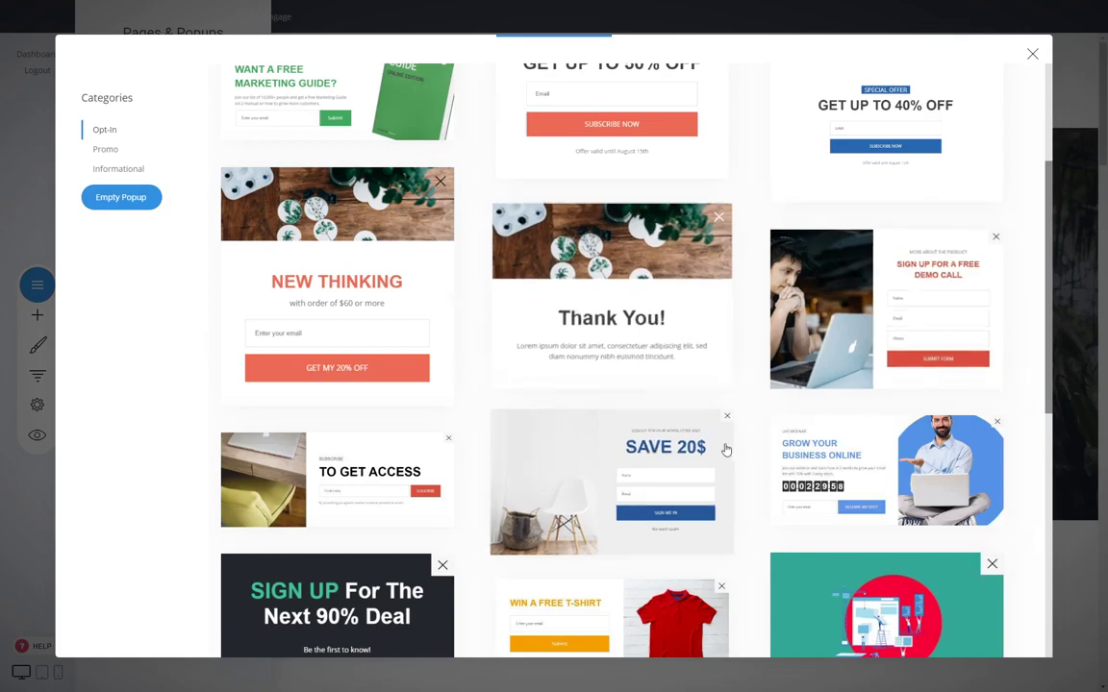
left_click(895, 307)
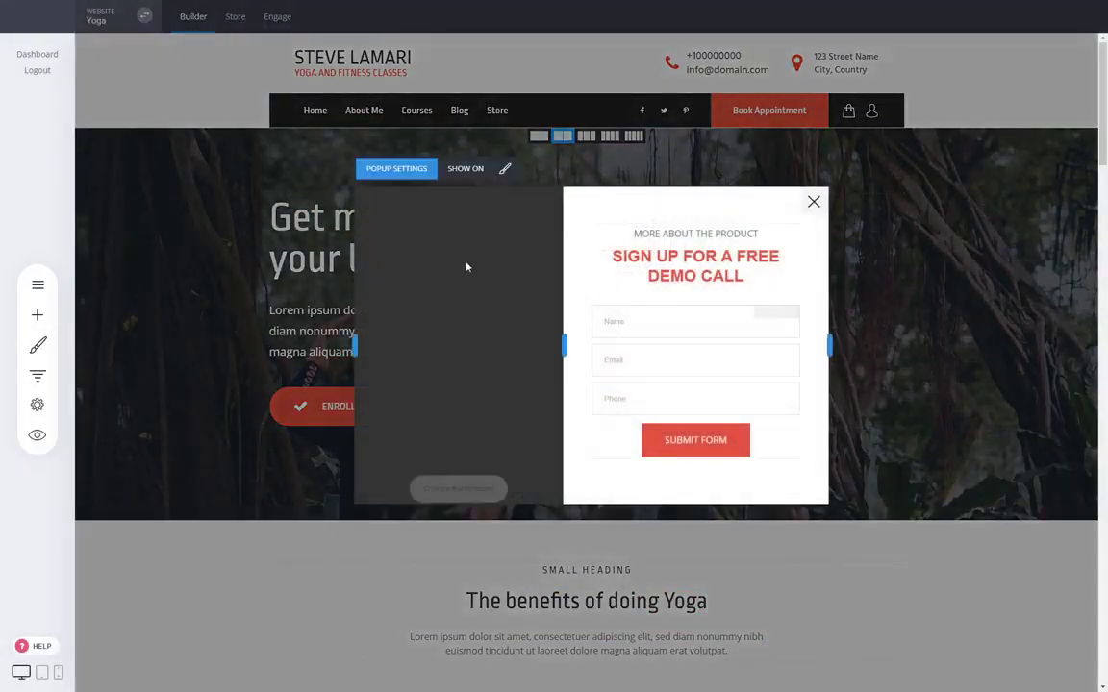
Examine the form fields of the demo call popup's sign-up form and close the field list.
left_click(700, 258)
left_click(814, 313)
left_click(677, 355)
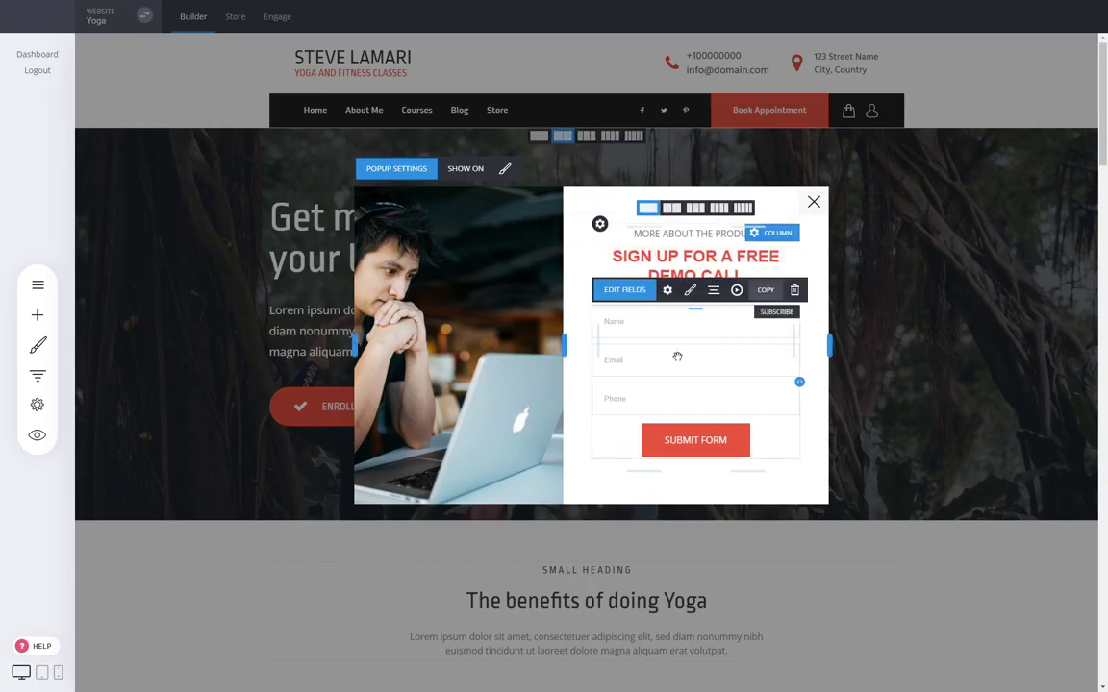
left_click(641, 294)
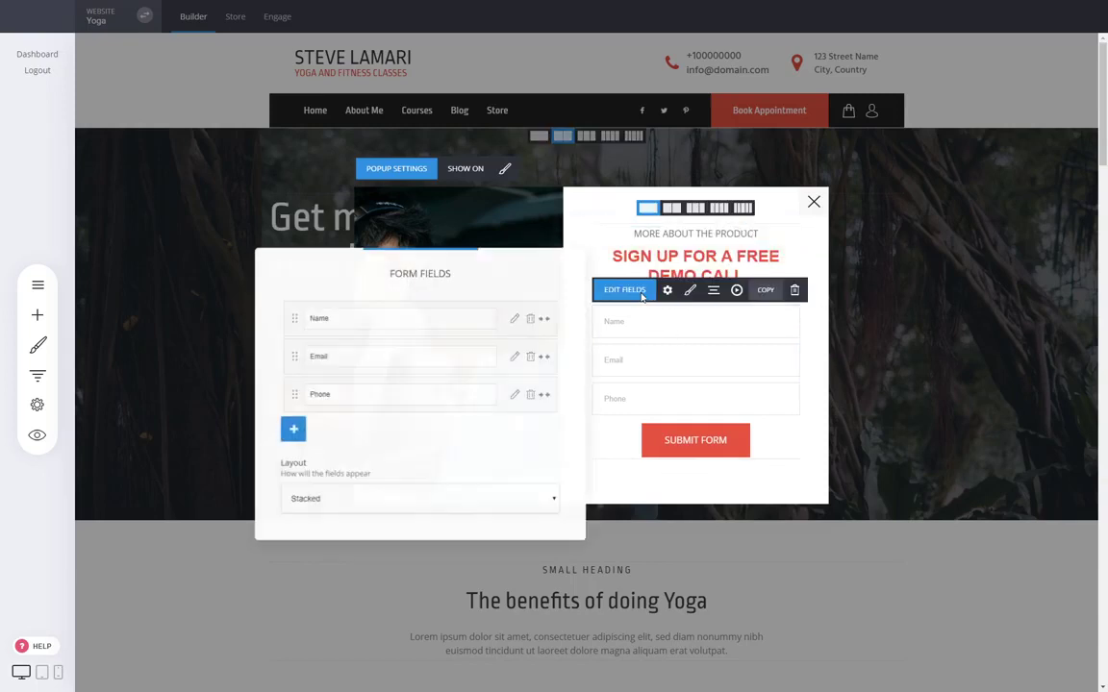
left_click(673, 366)
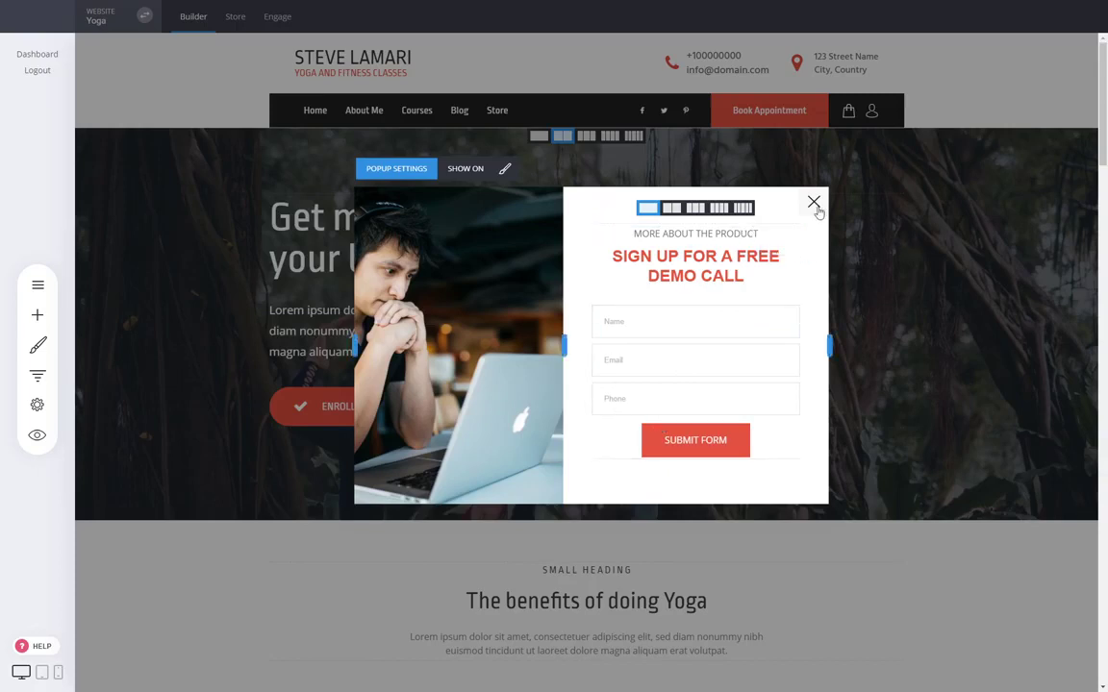
Name the demo call popup "Book A Call" in its settings, then save and close it.
left_click(504, 170)
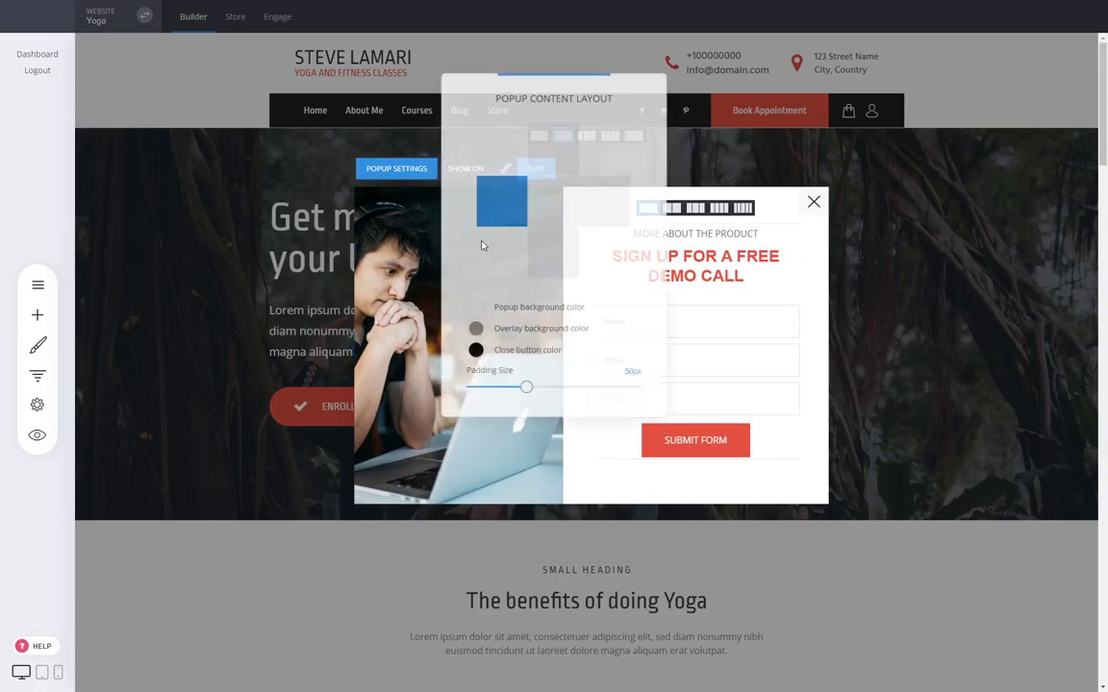
left_click(386, 176)
left_click(408, 173)
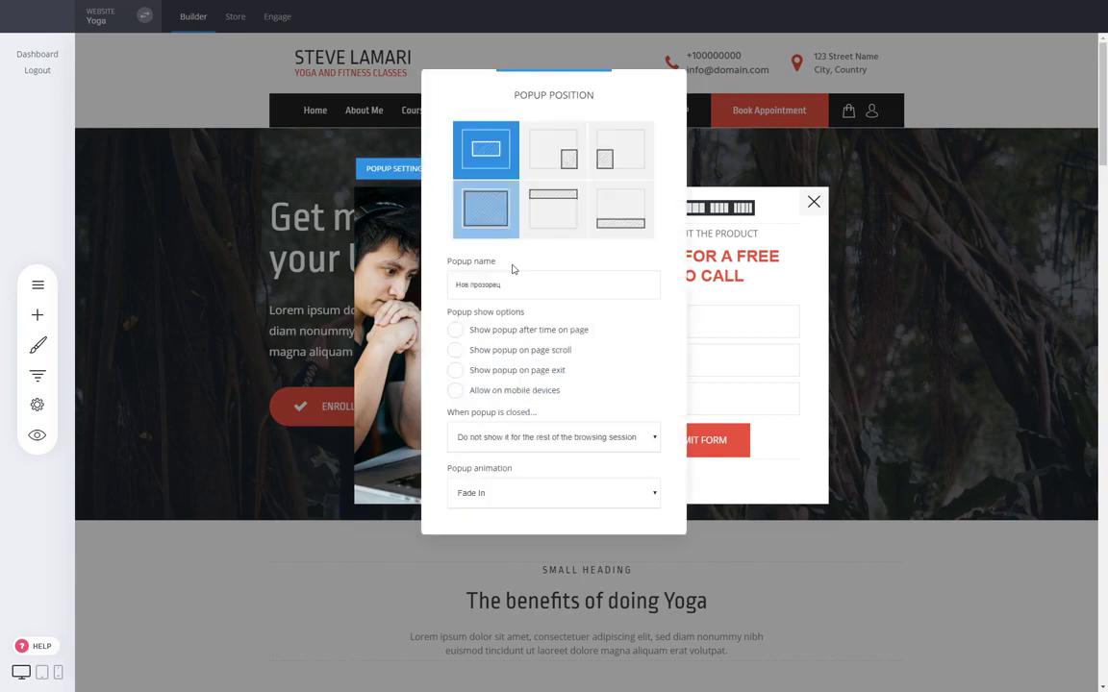
left_click_drag(506, 286, 339, 268)
key("BackSpace")
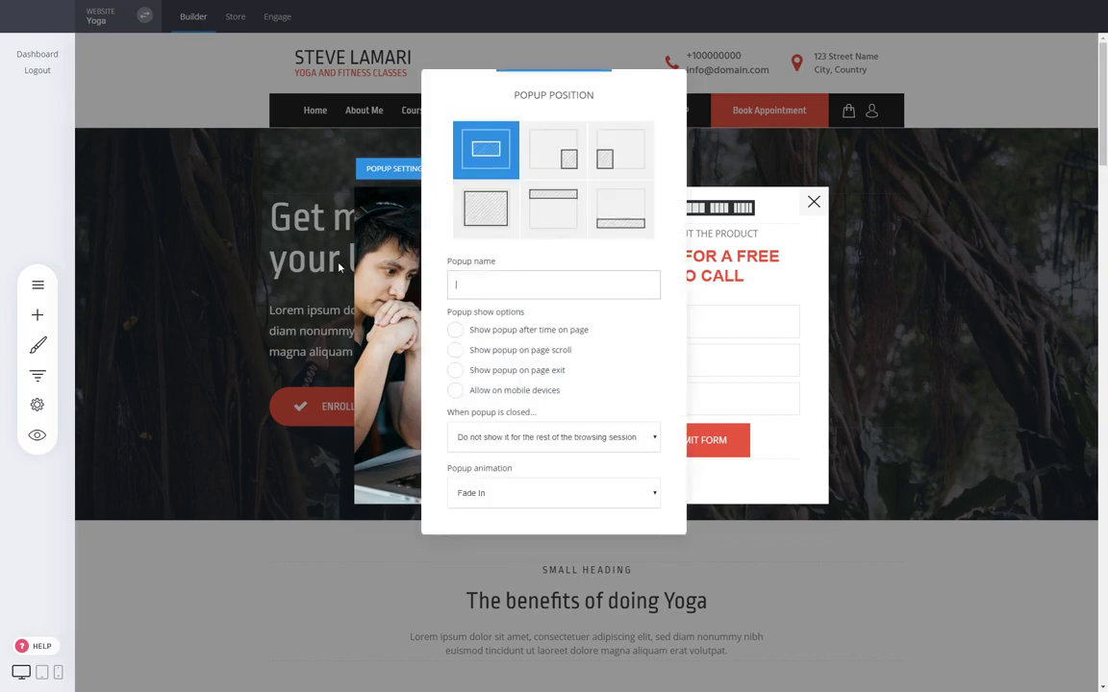
type("Цалл")
key("ctrl+a")
type("Book A call")
left_click(752, 311)
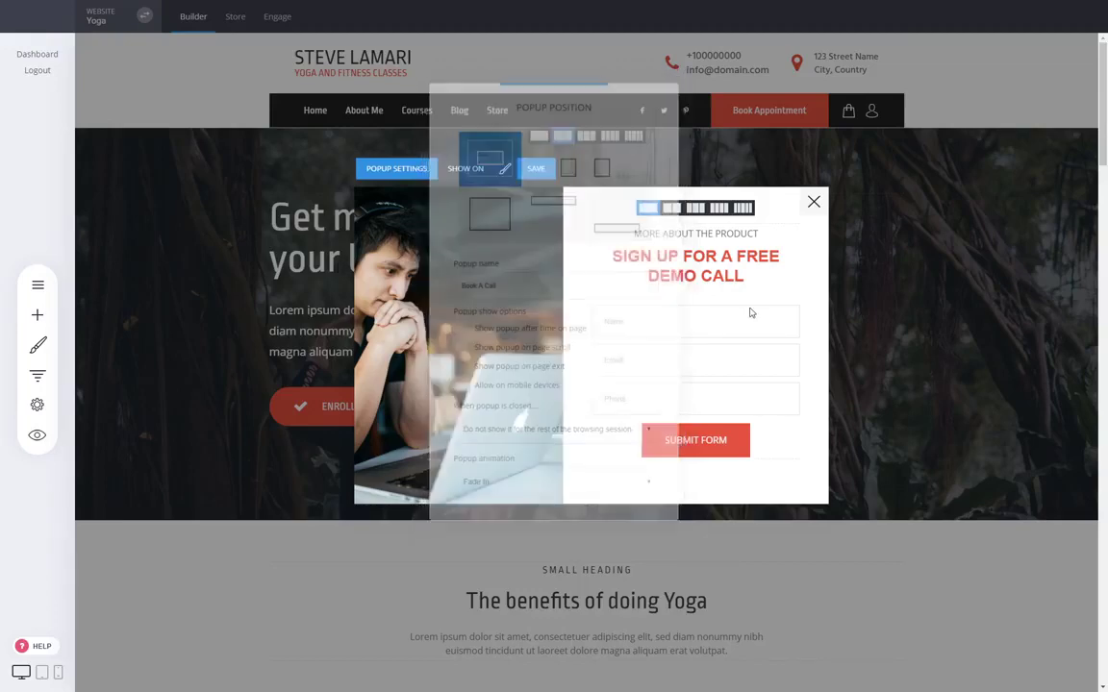
left_click(543, 172)
left_click(814, 203)
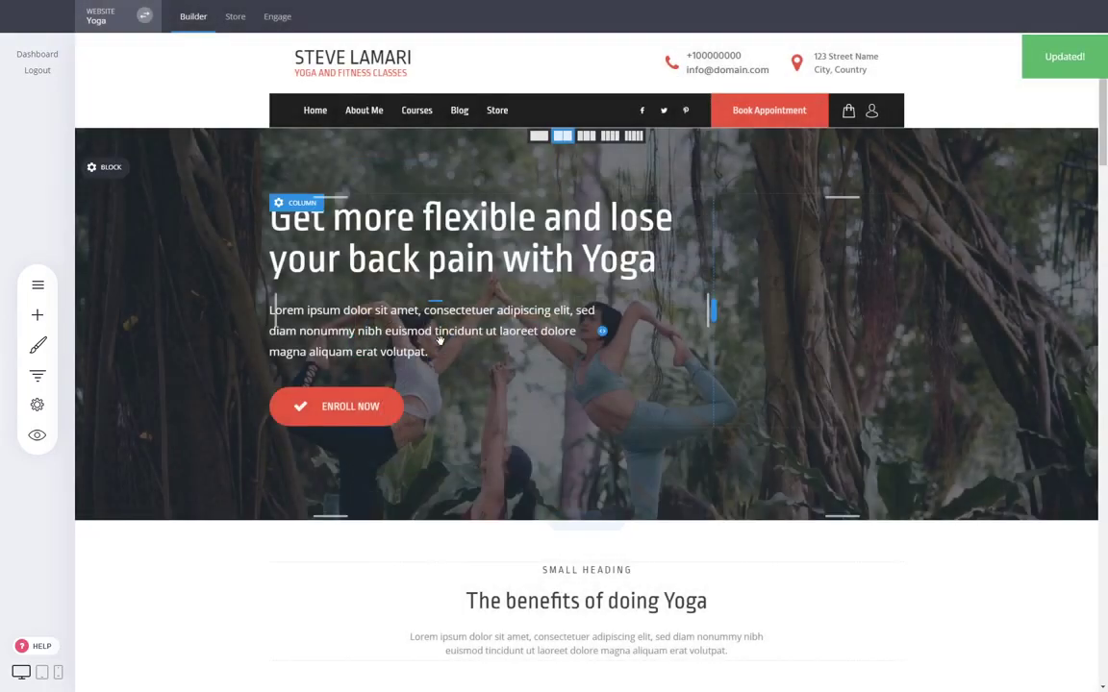
Link the hero section's Enroll Now button to the Book A Call popup.
left_click(320, 374)
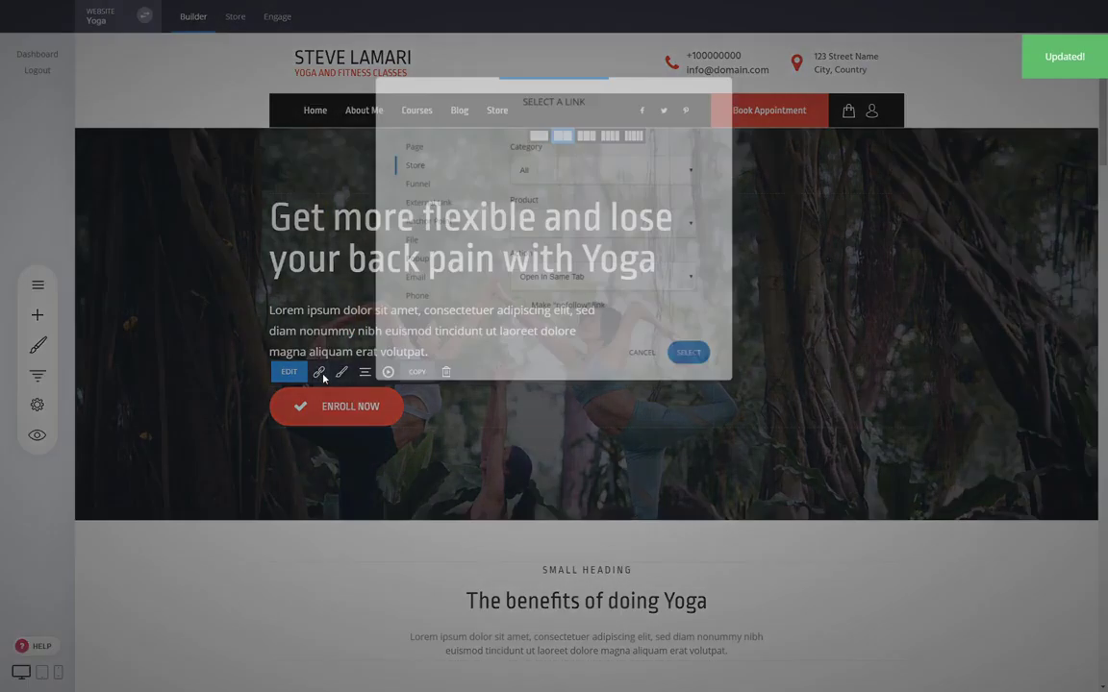
left_click(410, 262)
left_click(566, 166)
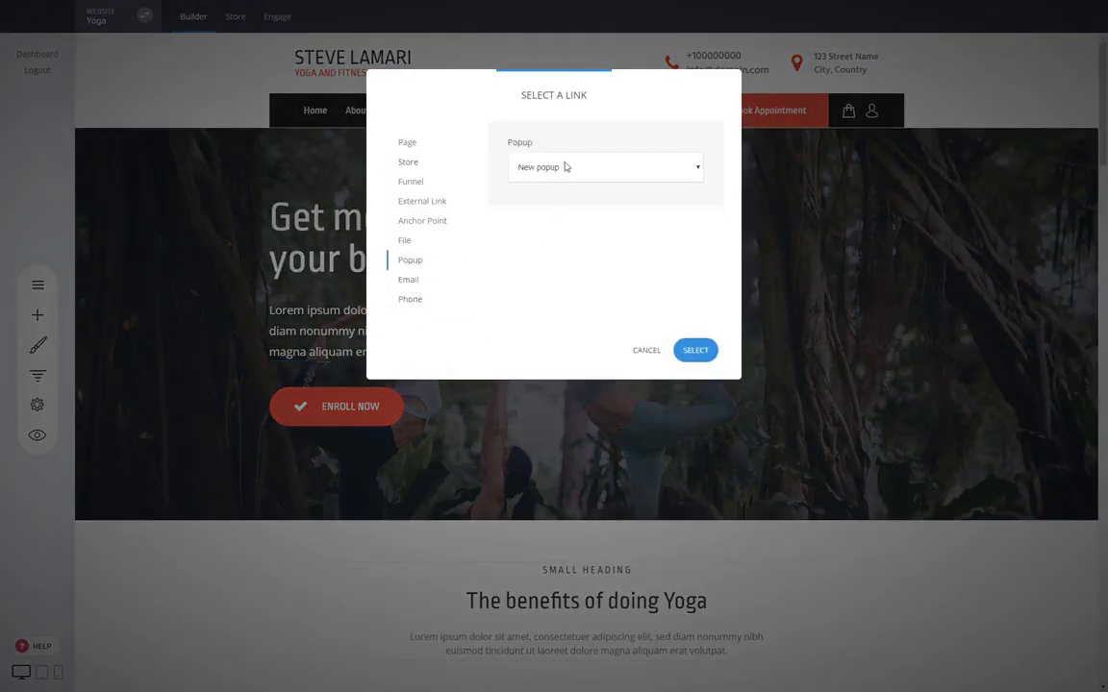
left_click(536, 229)
left_click(694, 350)
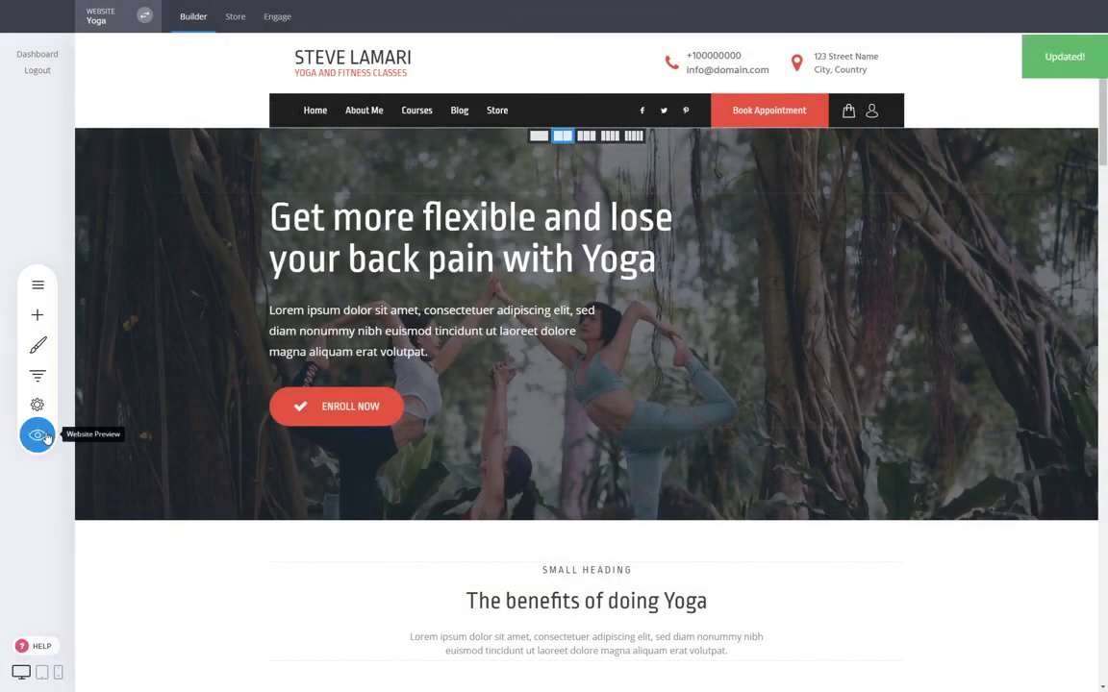
Preview the website, test that the Enroll Now button opens the popup, and exit the preview.
left_click(36, 435)
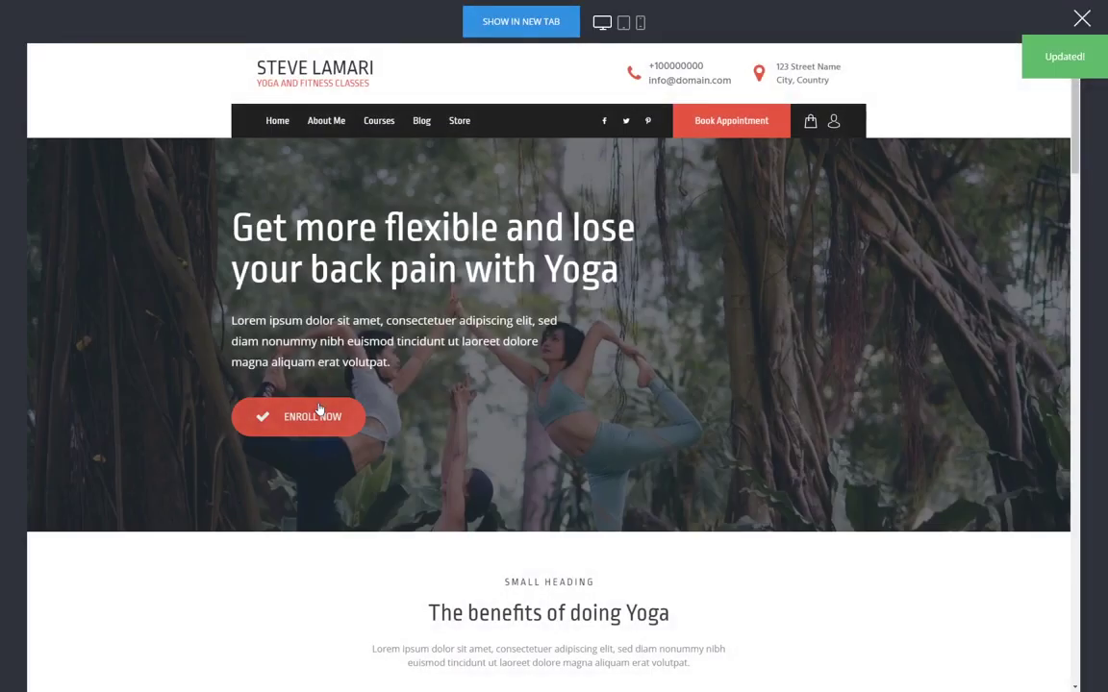
left_click(321, 415)
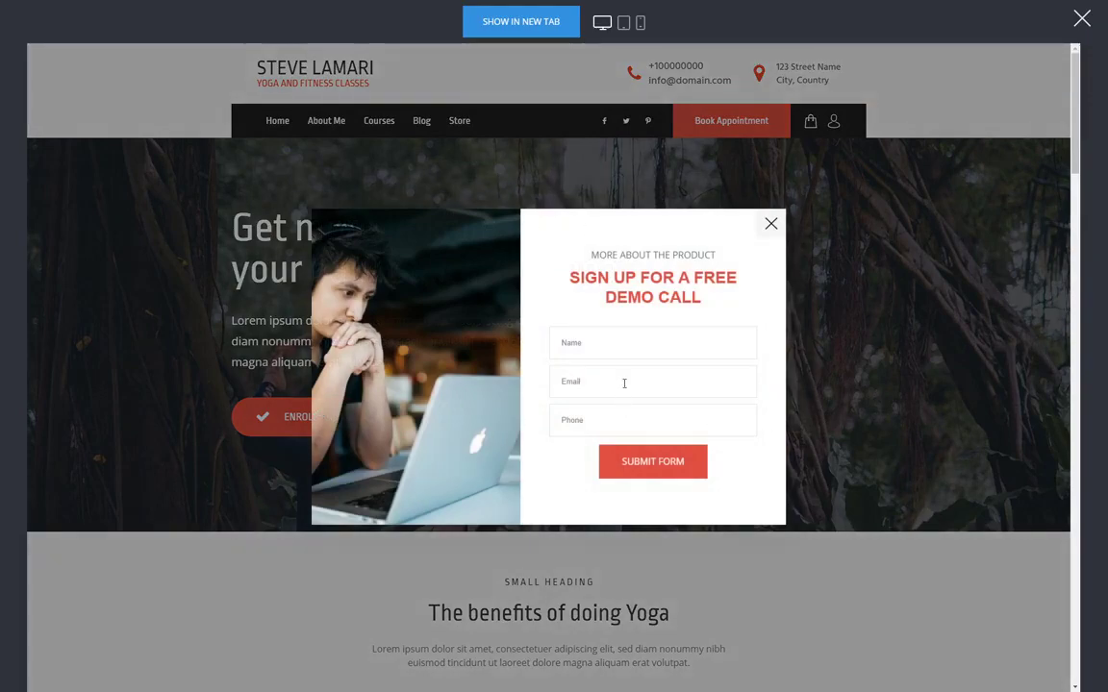
left_click(770, 225)
left_click(1081, 20)
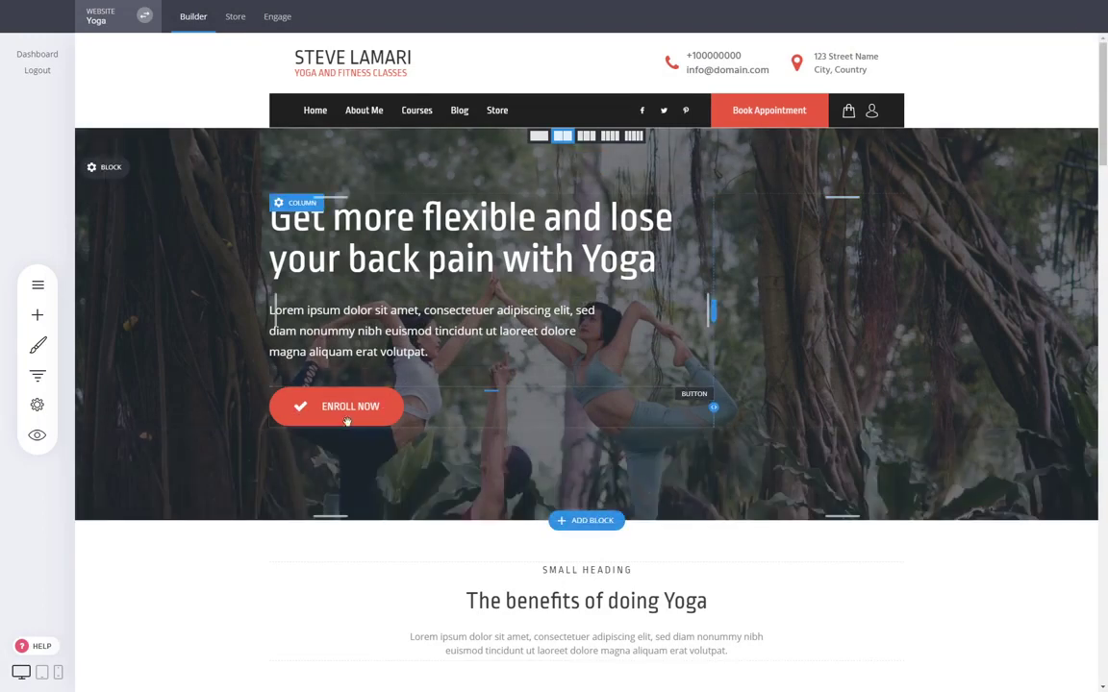
Review the list of all contacts in the Engage section and return to the home page in the builder.
left_click(285, 25)
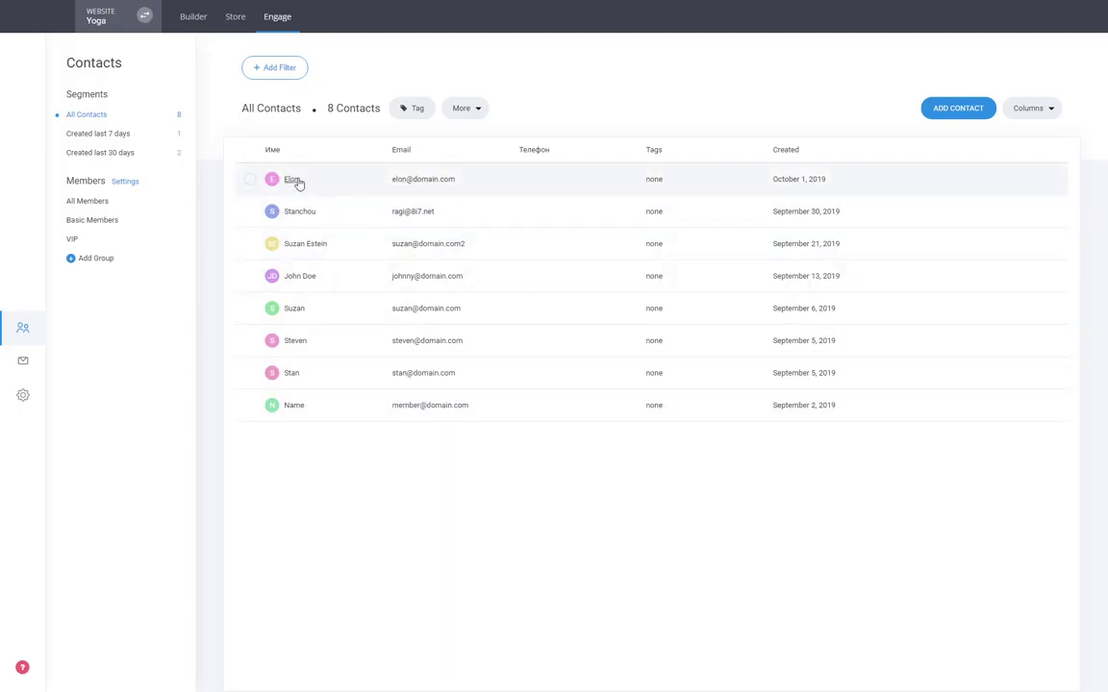
left_click(197, 23)
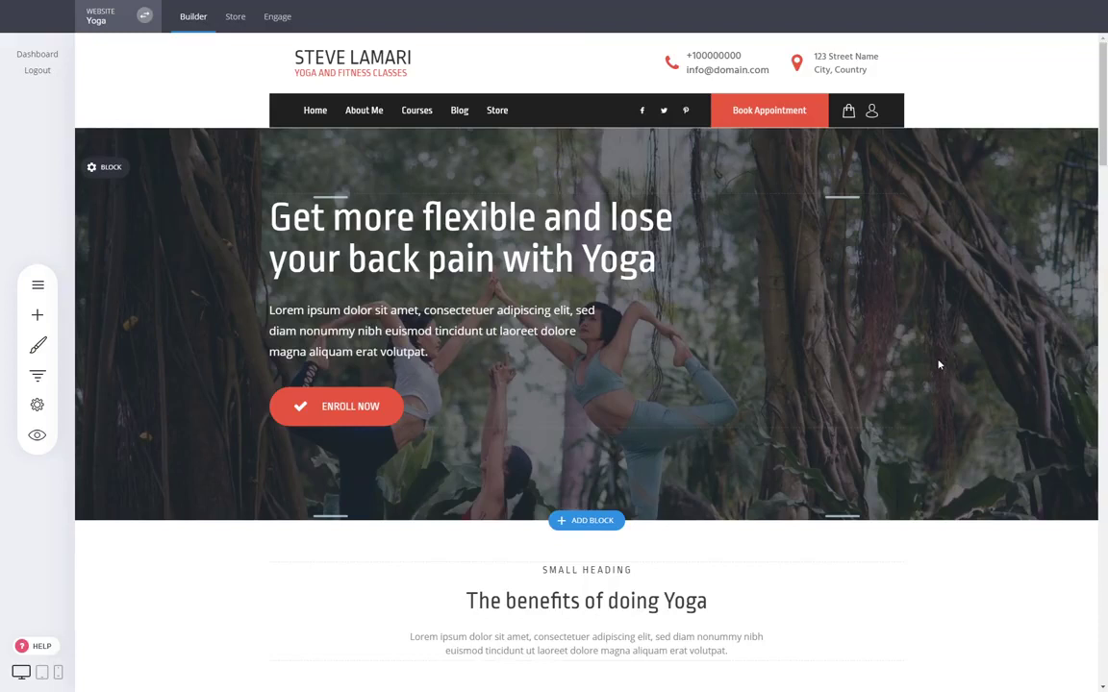
scroll(948, 361, "down", 3)
scroll(912, 410, "up", 3)
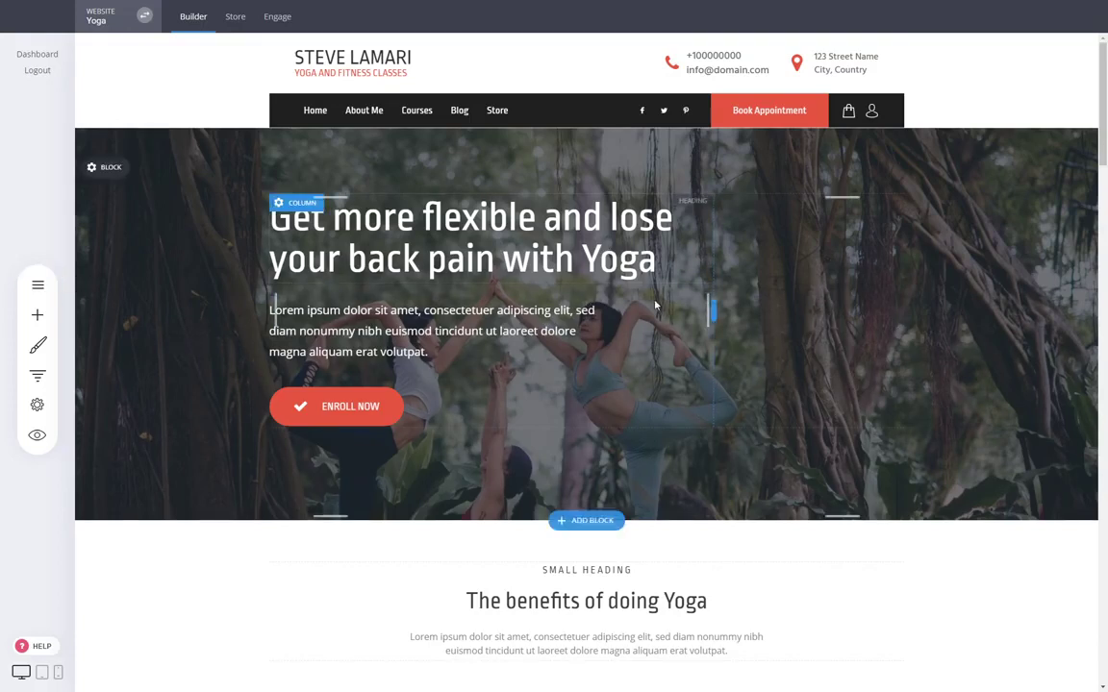
Start adding a new page and browse through the page templates in the Product category.
left_click(41, 292)
left_click(194, 63)
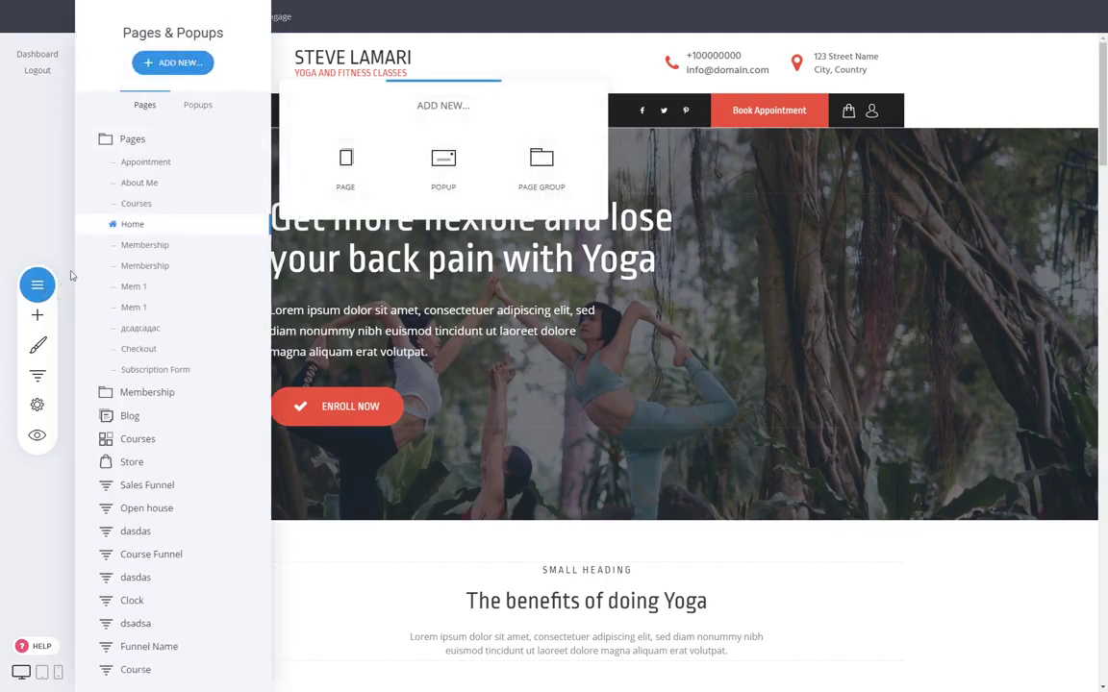
left_click(337, 166)
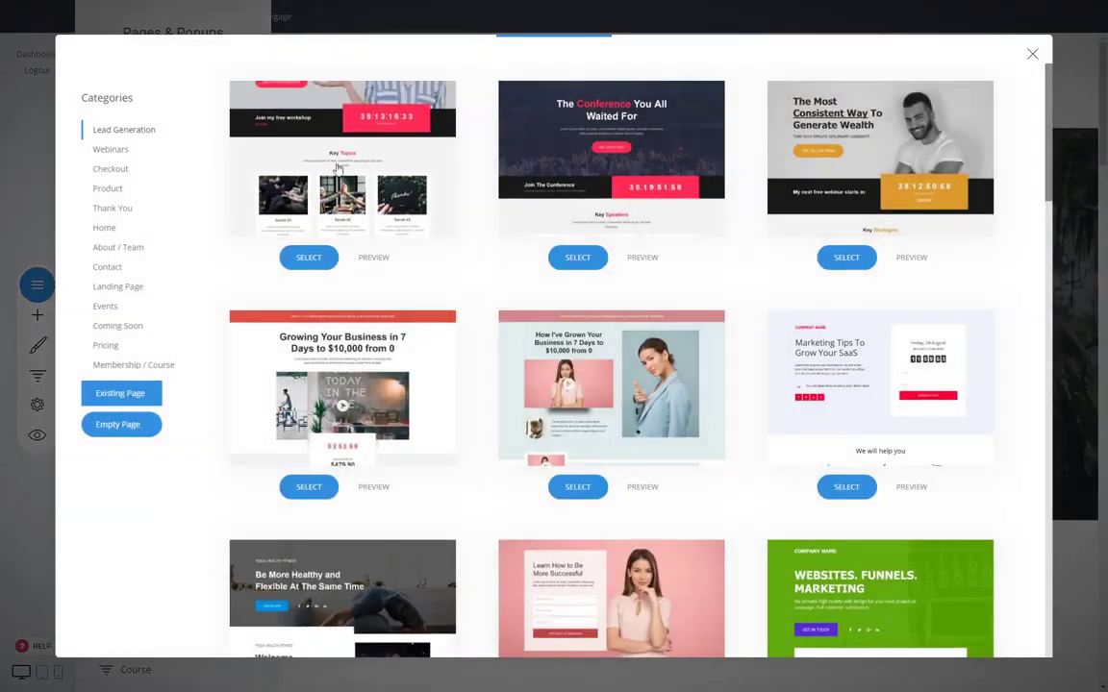
left_click(116, 189)
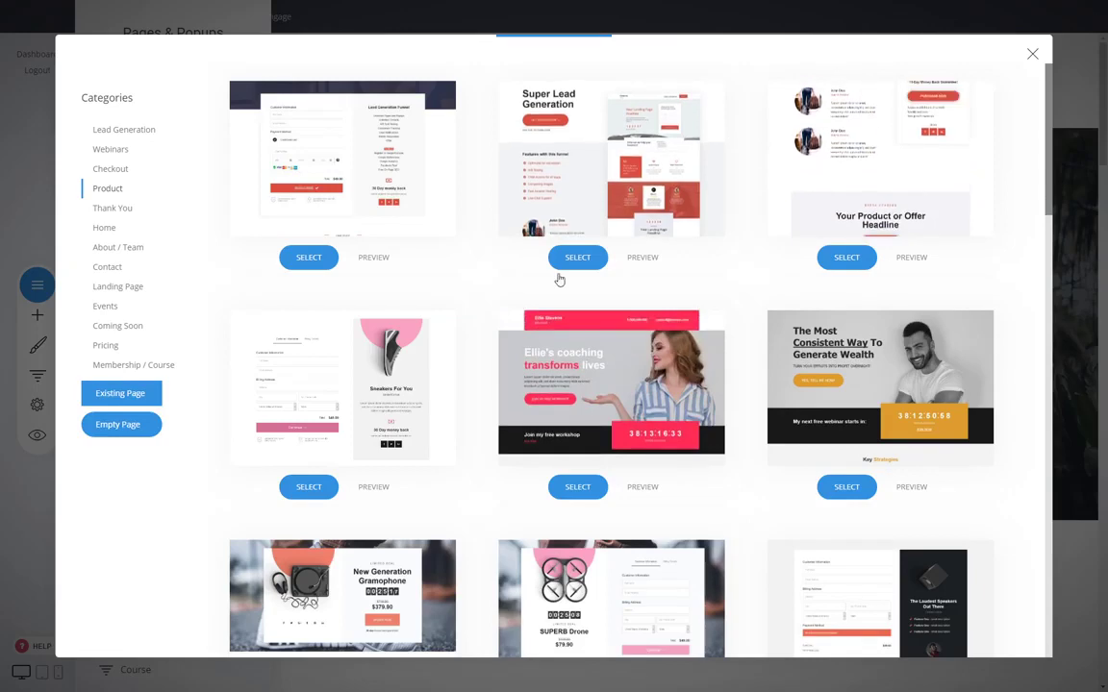
scroll(558, 279, "down", 3)
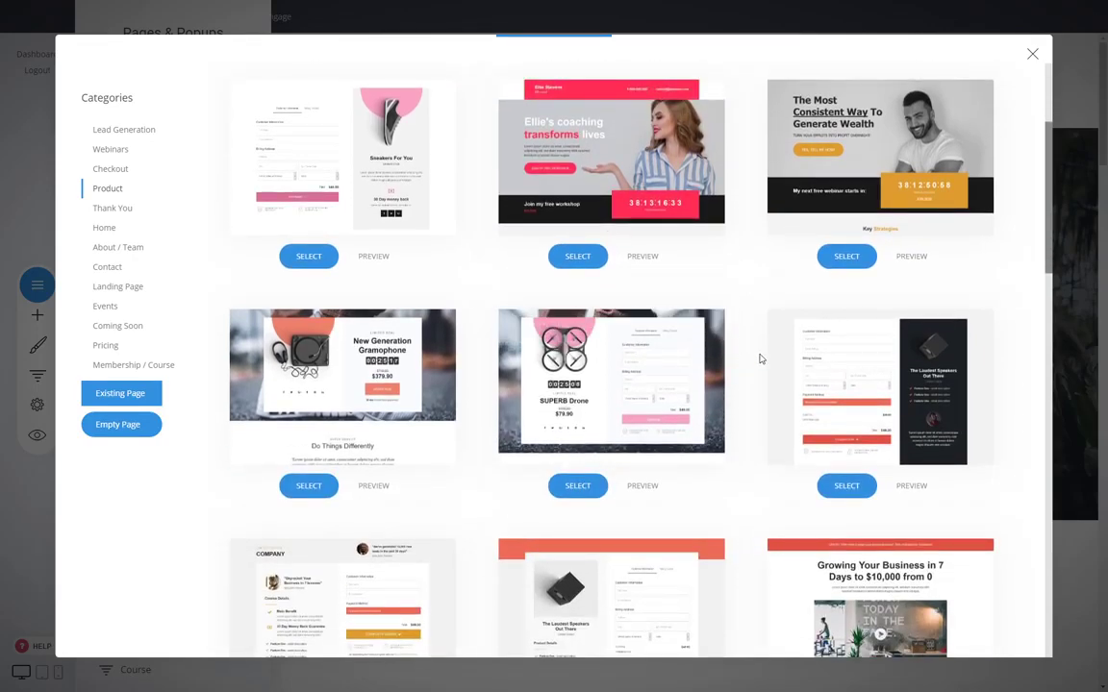
scroll(760, 359, "down", 5)
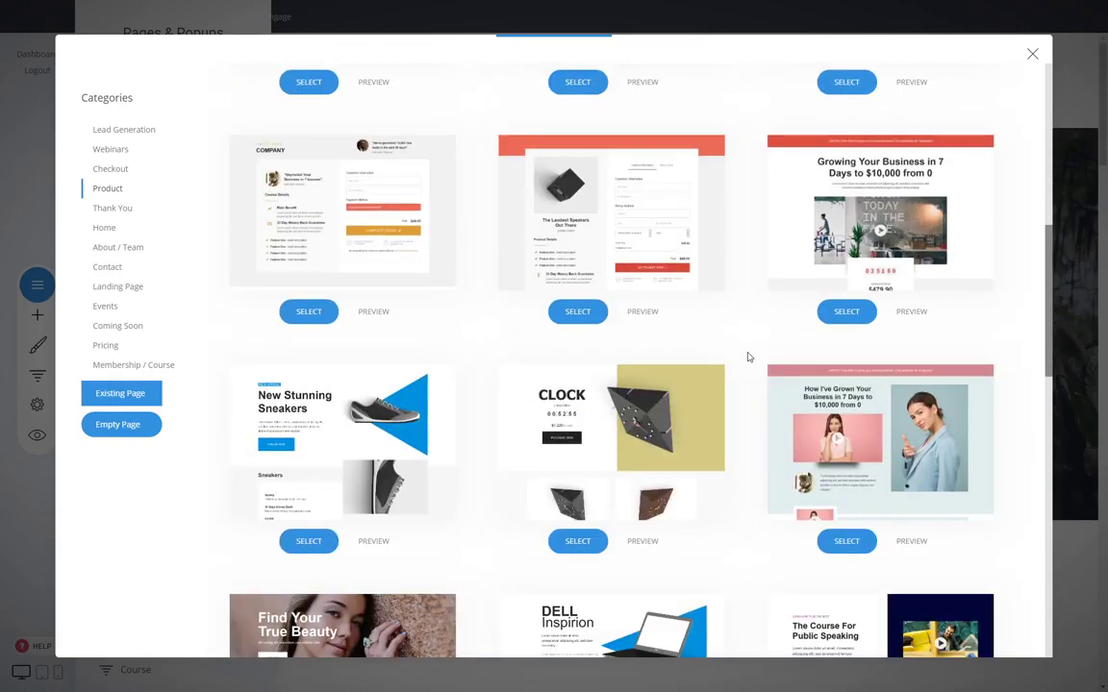
scroll(748, 357, "down", 3)
scroll(748, 357, "down", 4)
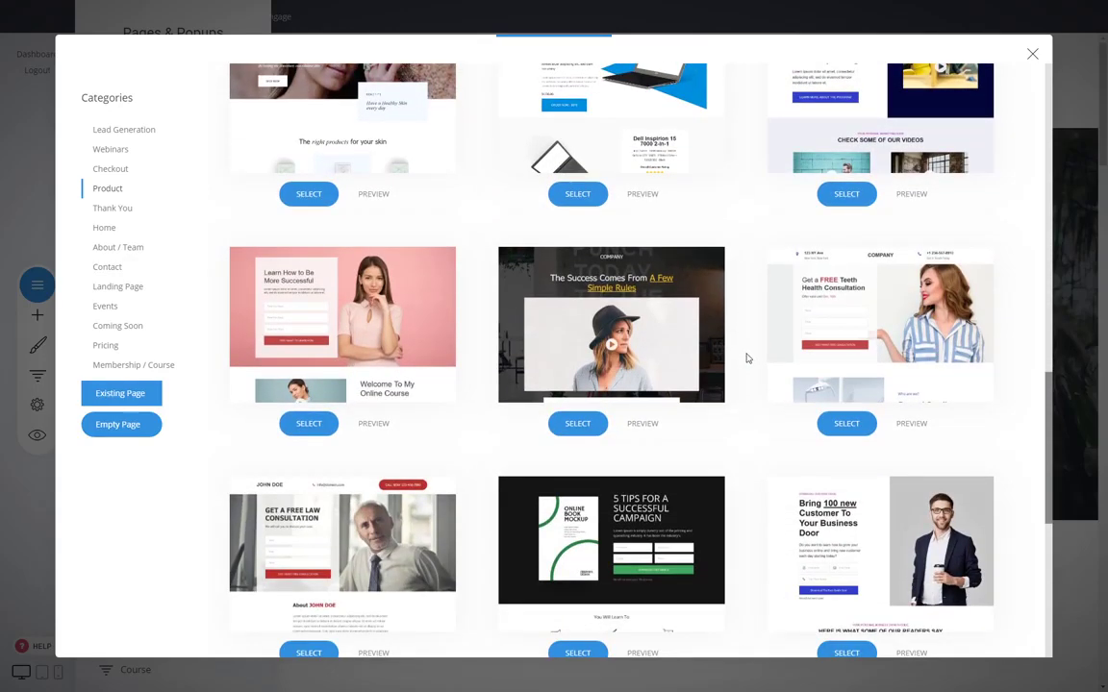
scroll(746, 358, "down", 3)
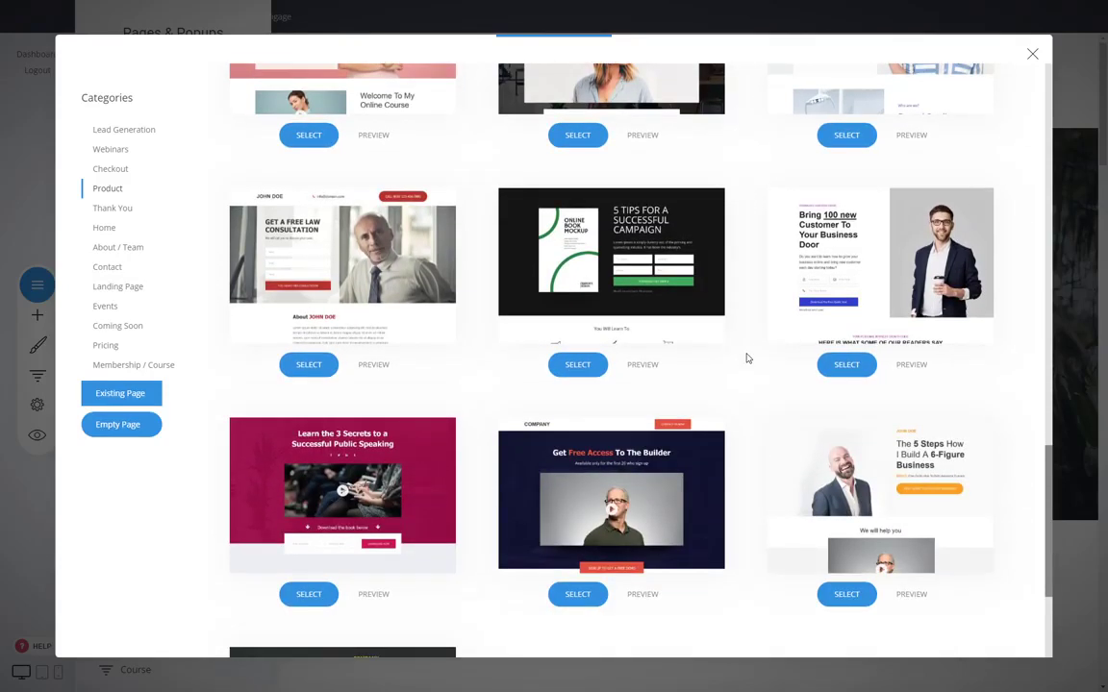
scroll(746, 358, "down", 2)
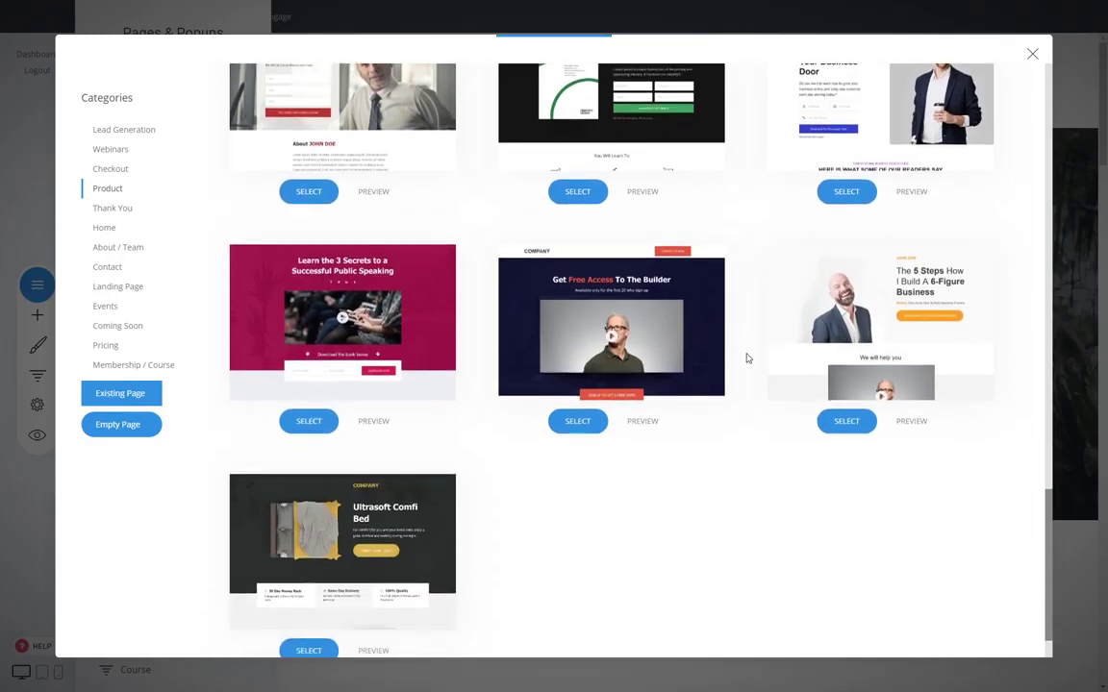
scroll(746, 357, "up", 1)
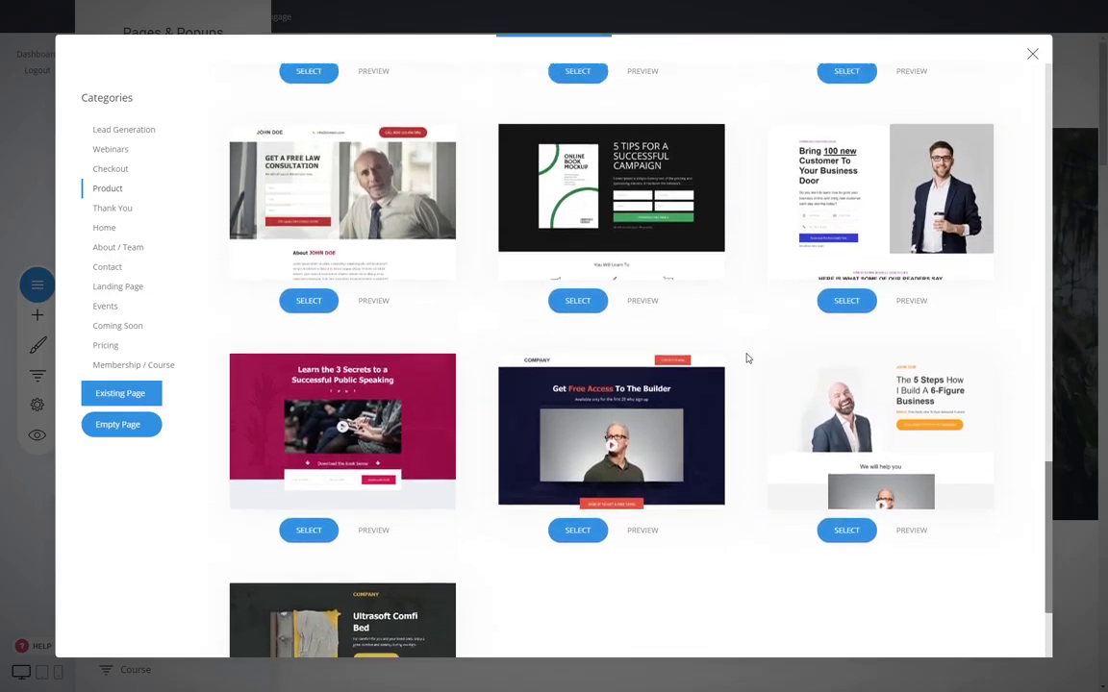
scroll(747, 358, "down", 2)
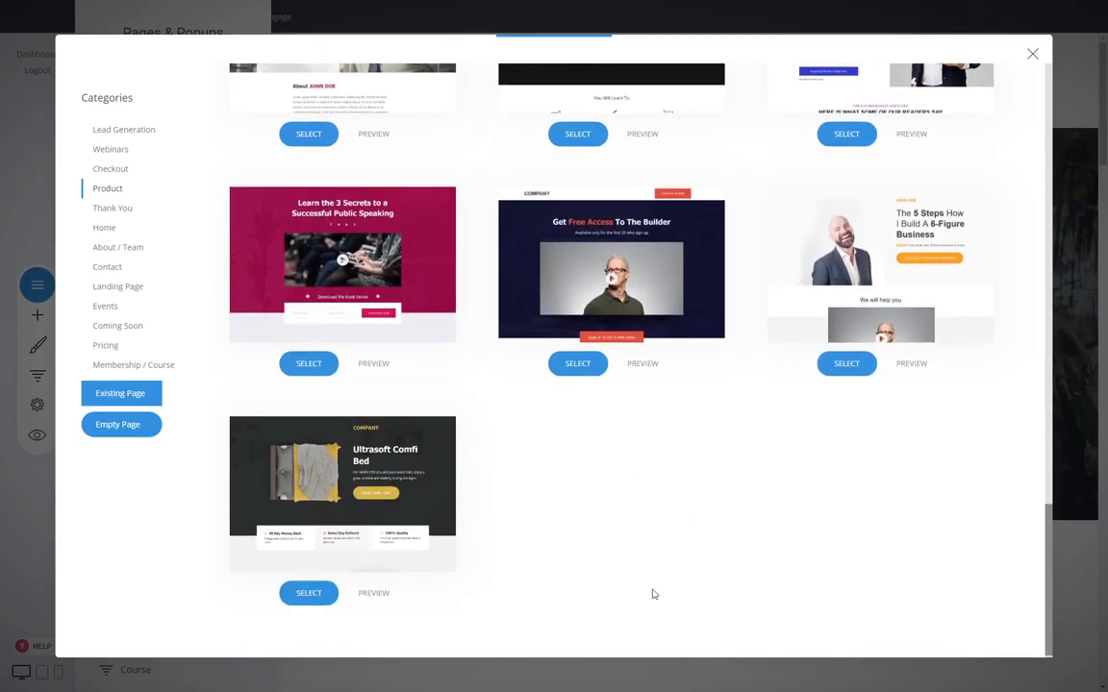
Preview the Ultrasoft Comfi Bed product template, examine its sections from hero to closing order block, and close the preview.
left_click(373, 593)
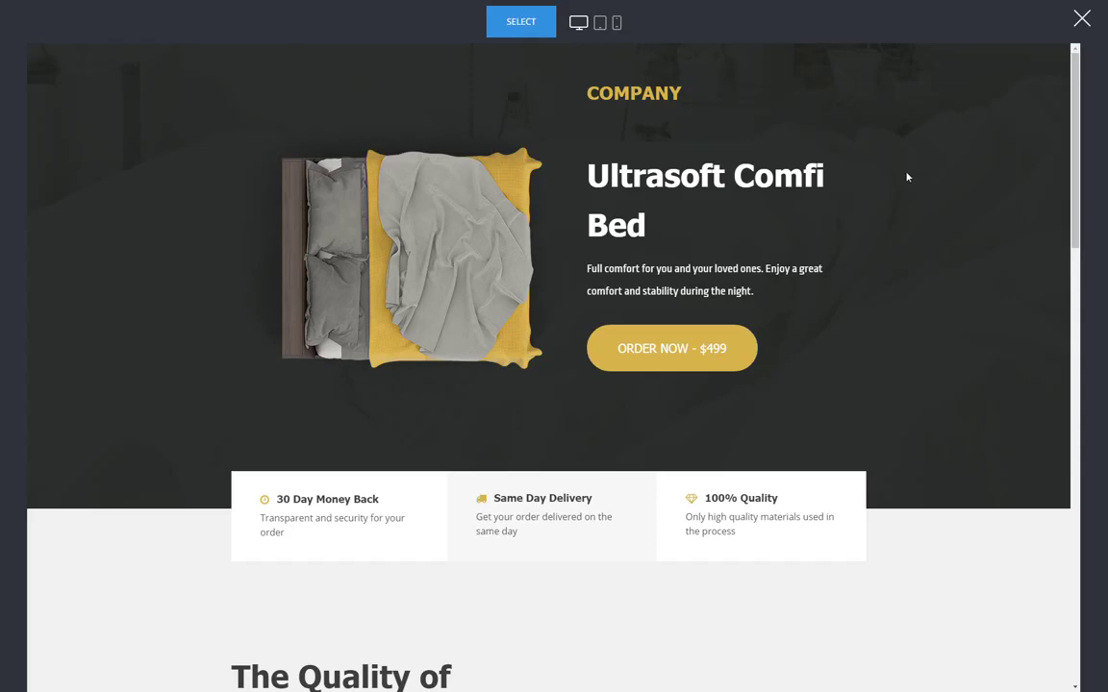
scroll(843, 363, "down", 2)
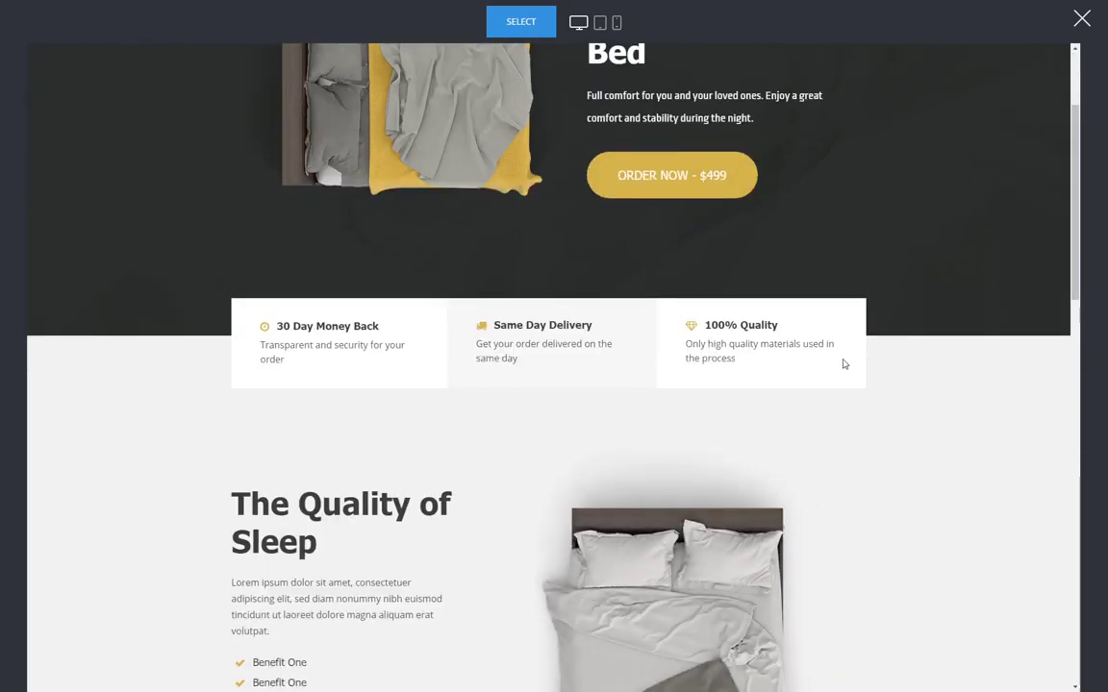
scroll(858, 386, "up", 2)
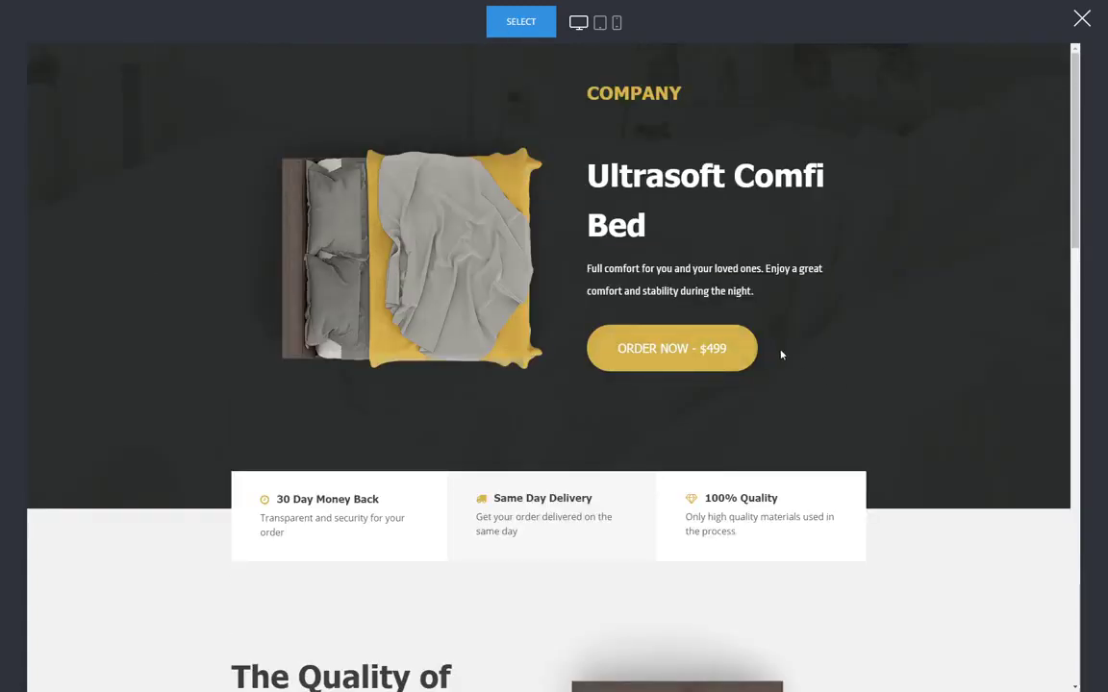
scroll(781, 355, "down", 6)
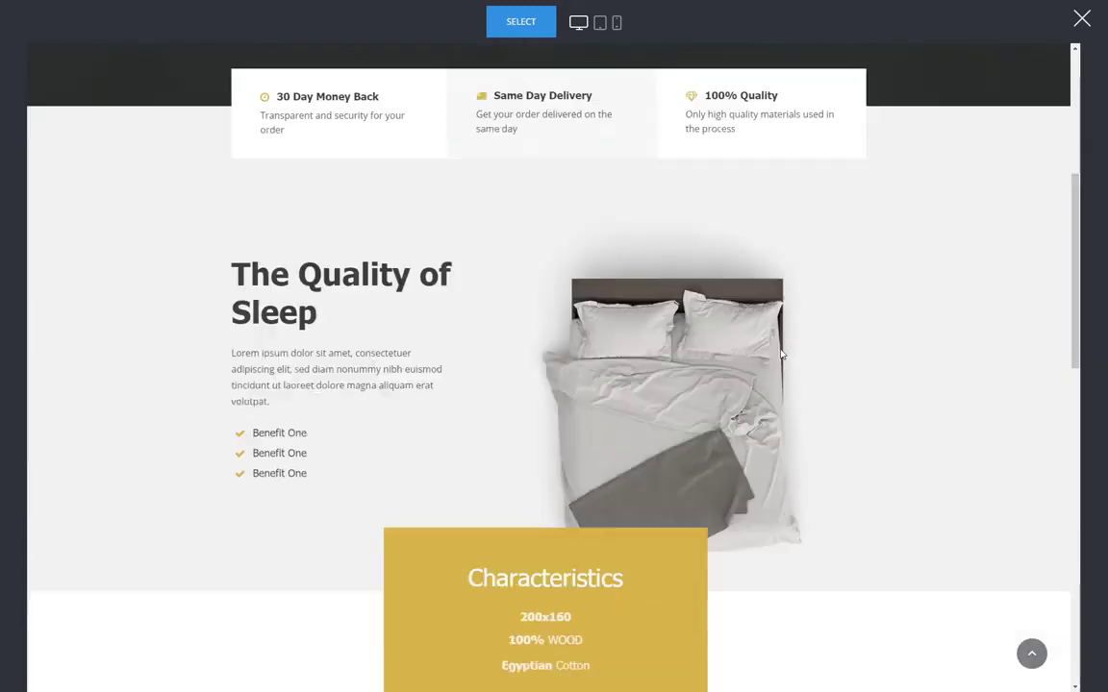
scroll(785, 339, "up", 3)
scroll(785, 338, "up", 3)
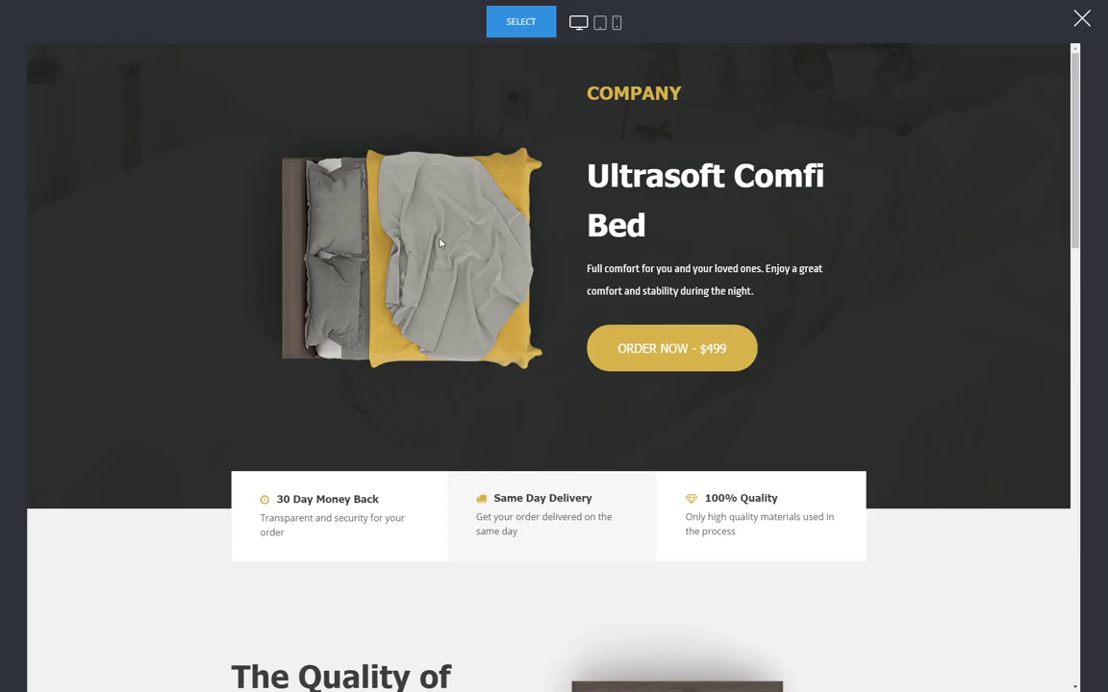
scroll(459, 272, "down", 1)
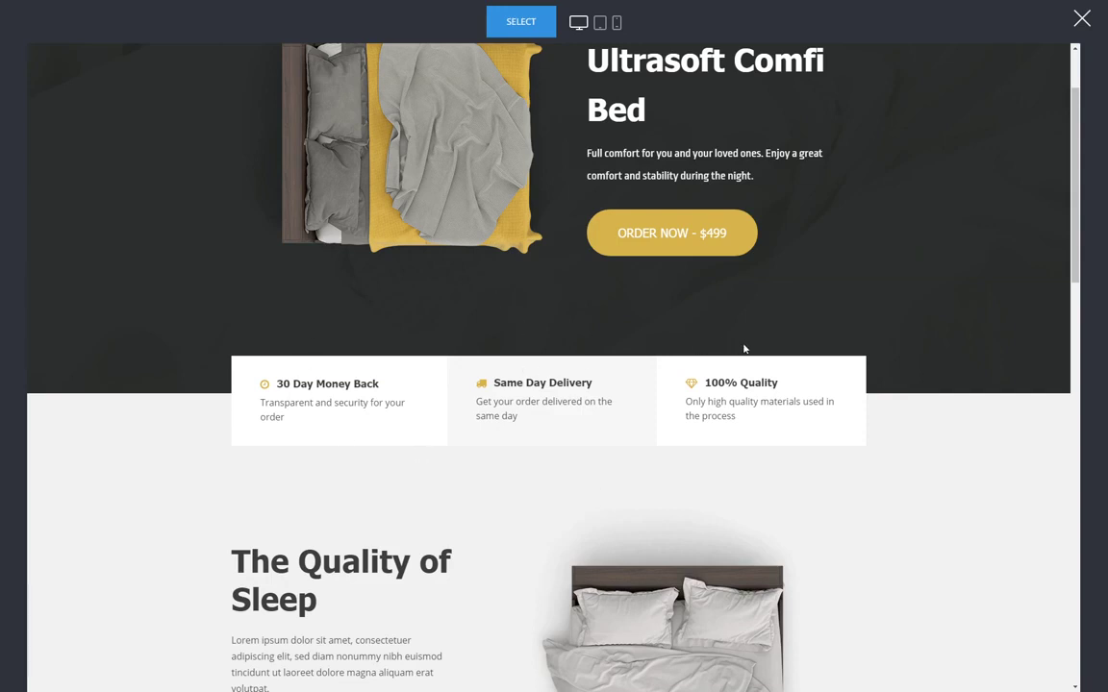
scroll(927, 334, "down", 1)
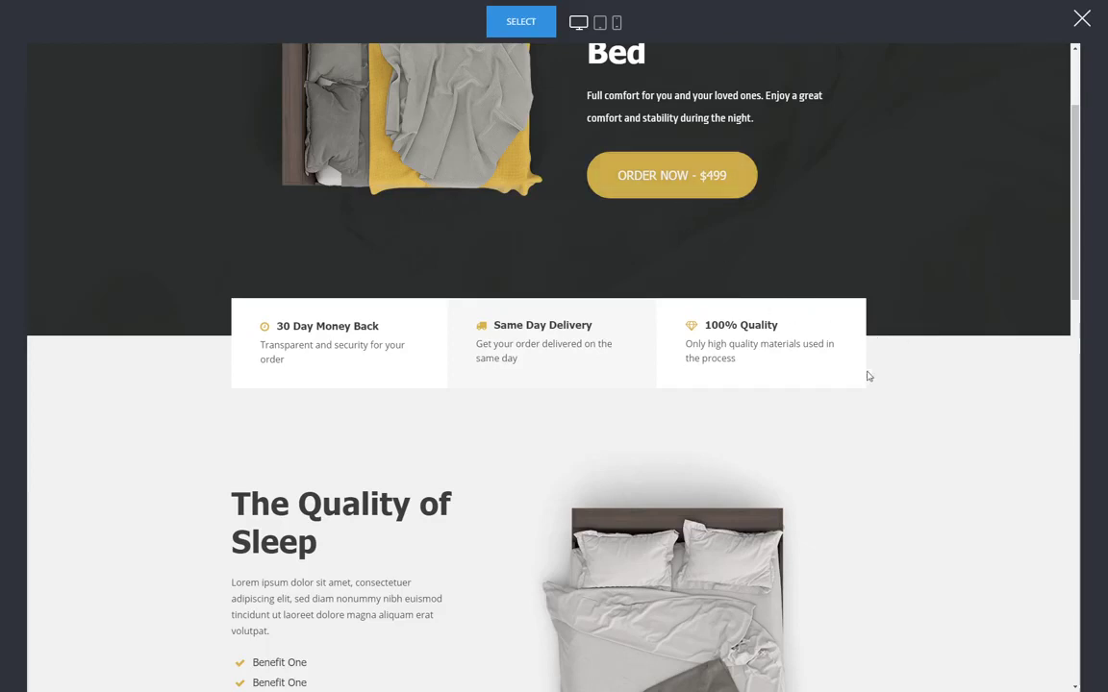
scroll(993, 371, "down", 1)
scroll(993, 372, "down", 2)
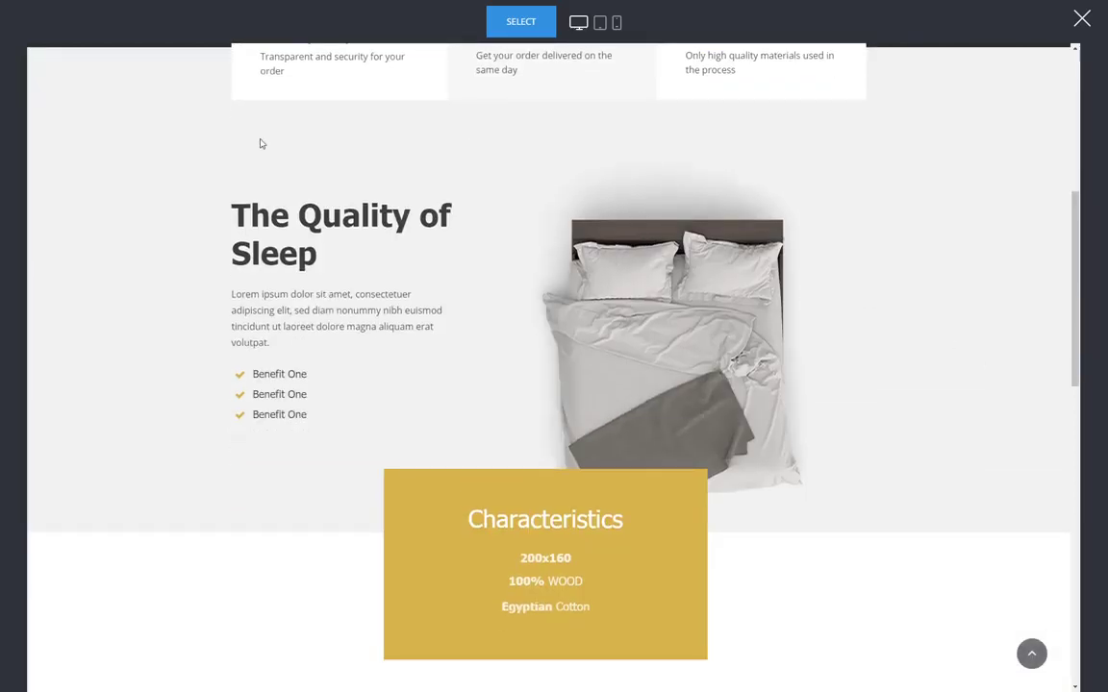
scroll(851, 307, "down", 5)
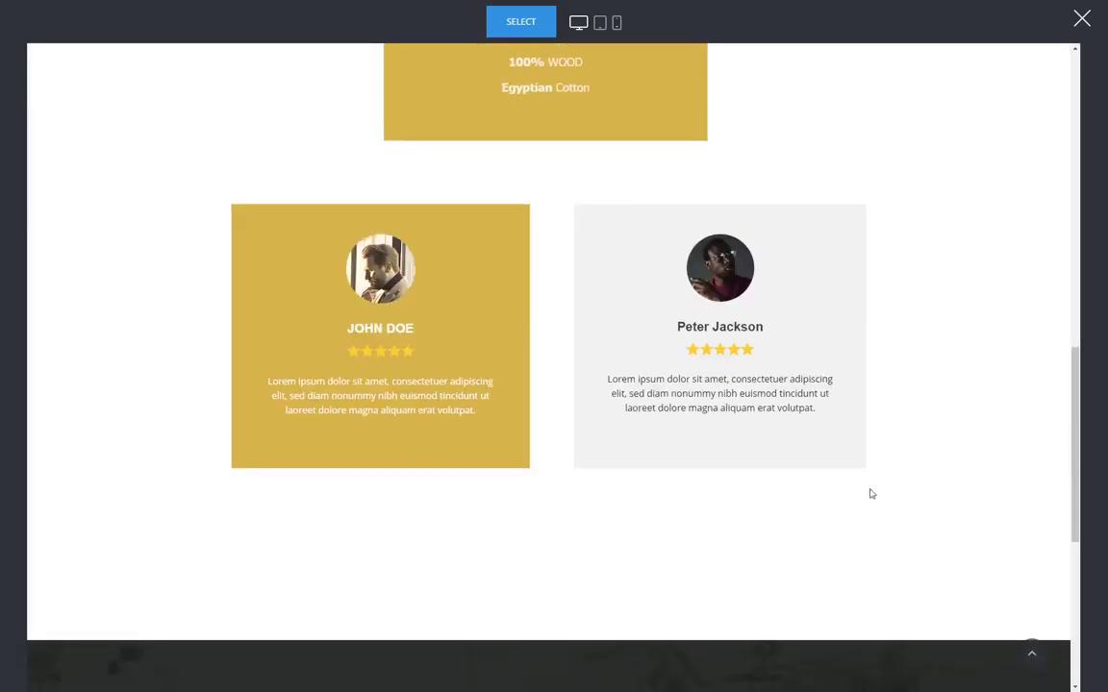
scroll(535, 423, "down", 2)
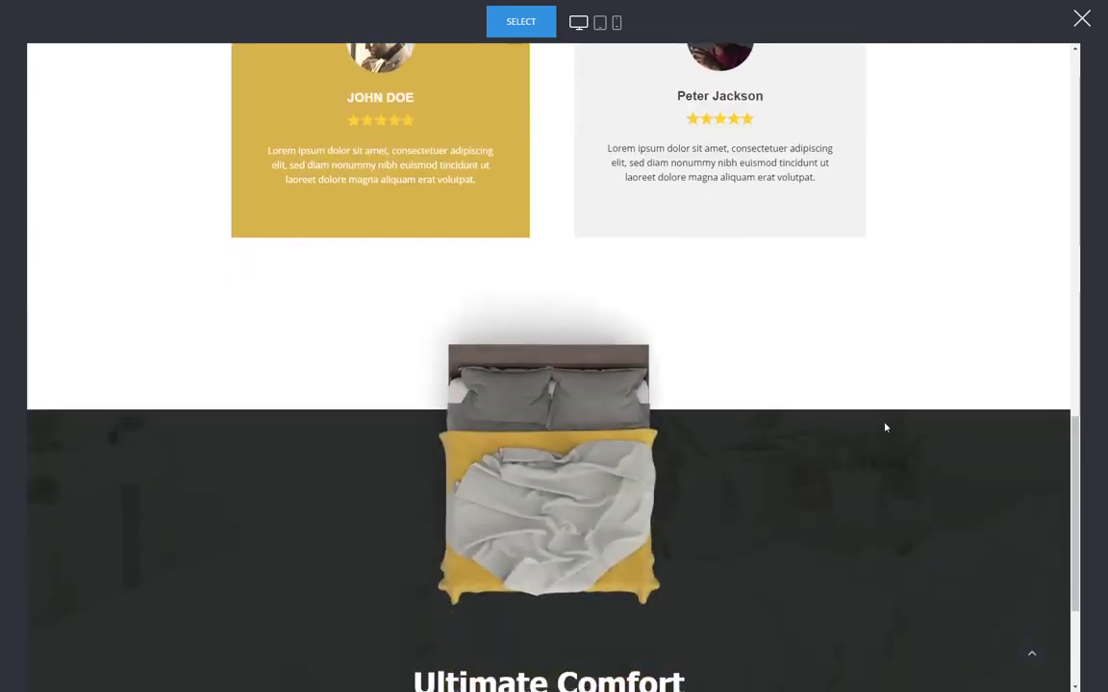
scroll(885, 426, "up", 1)
scroll(837, 461, "down", 2)
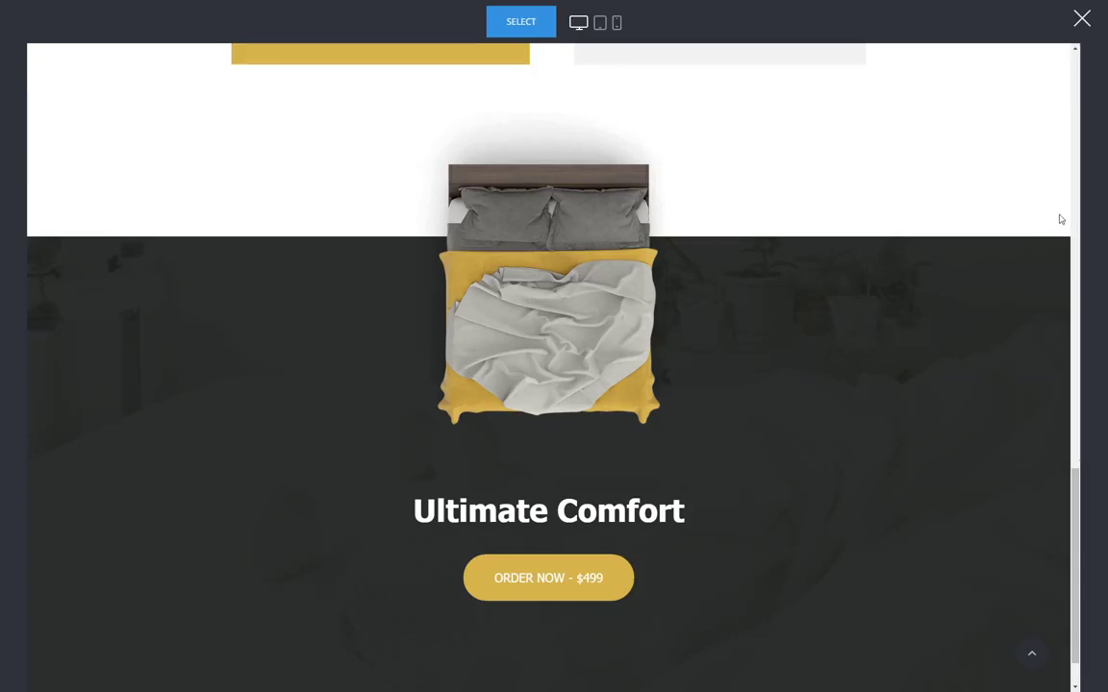
left_click(1079, 29)
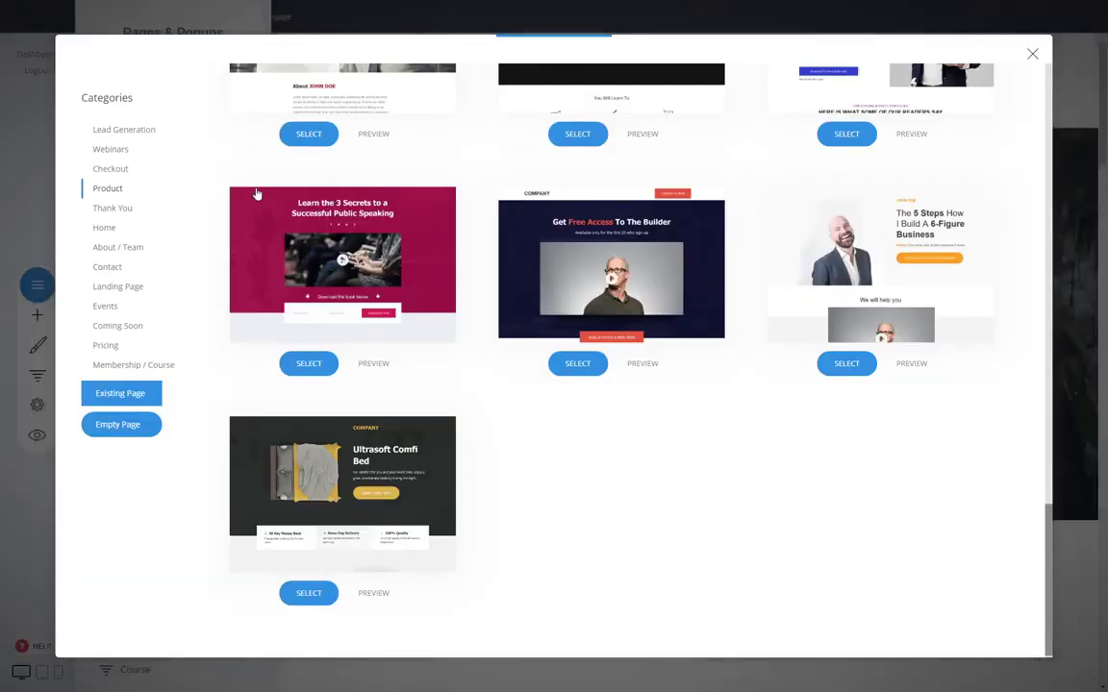
Browse the page templates in the Checkout category and return to the home page in the builder.
left_click(109, 175)
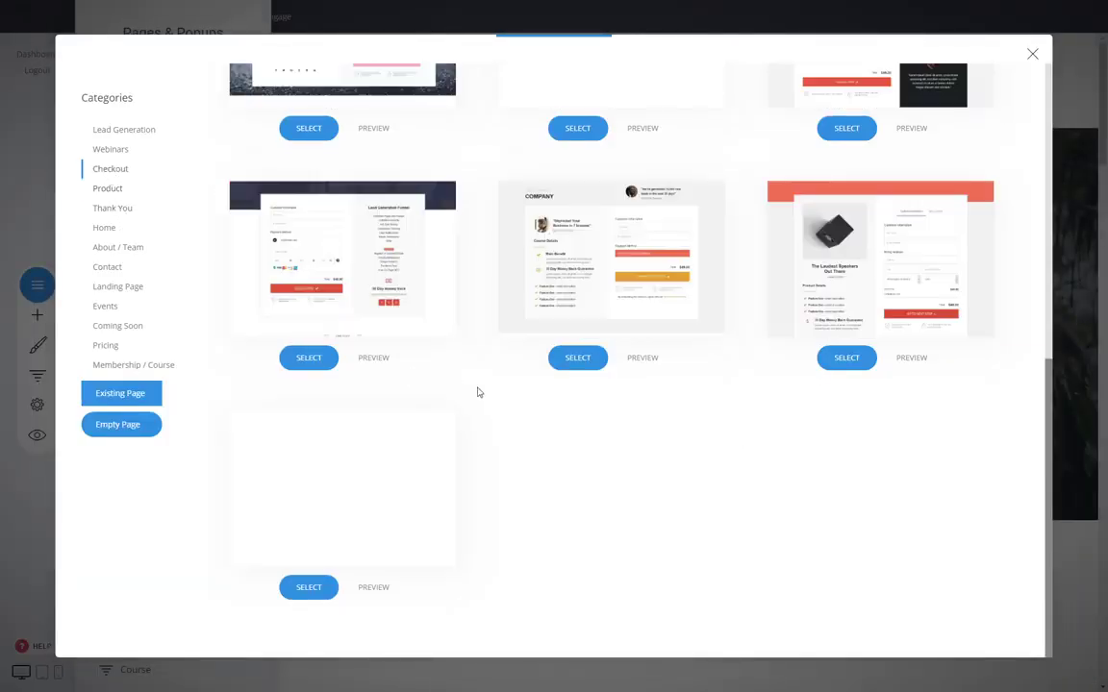
scroll(486, 477, "up", 4)
scroll(492, 476, "up", 2)
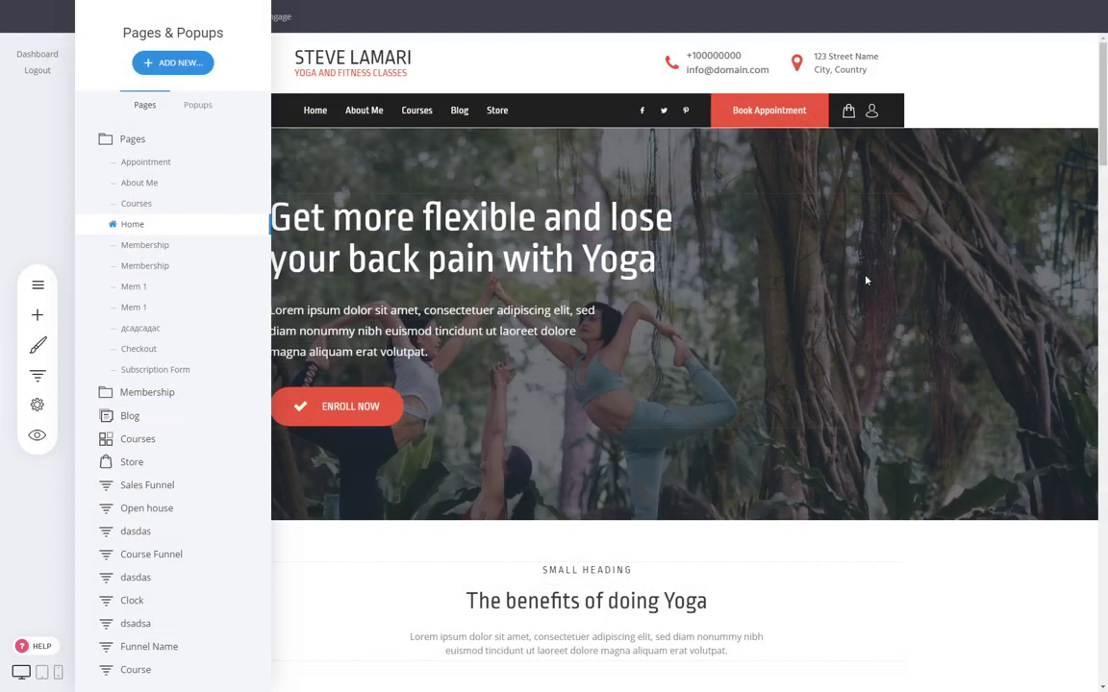
left_click(778, 246)
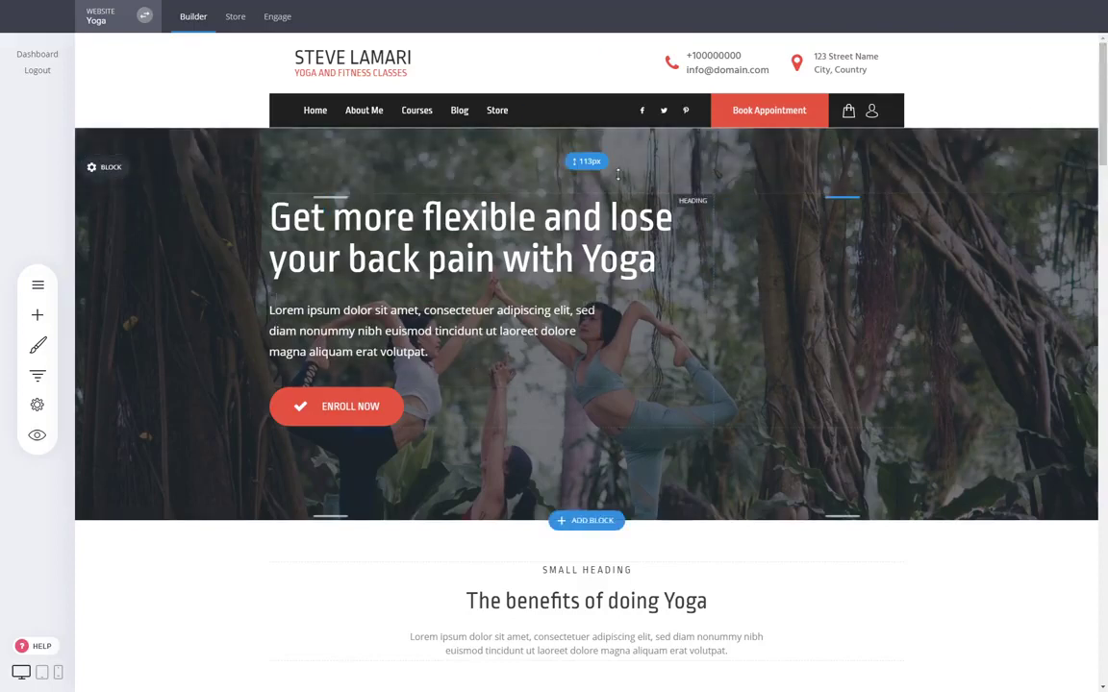
scroll(877, 231, "down", 1)
scroll(877, 230, "down", 3)
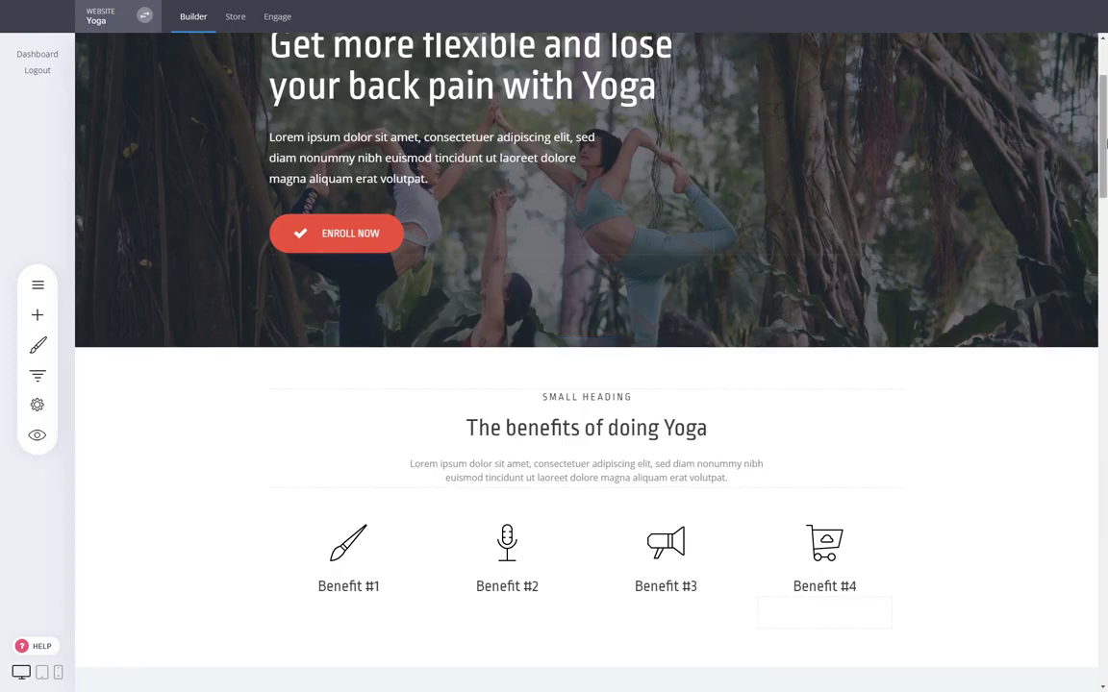
scroll(877, 202, "up", 2)
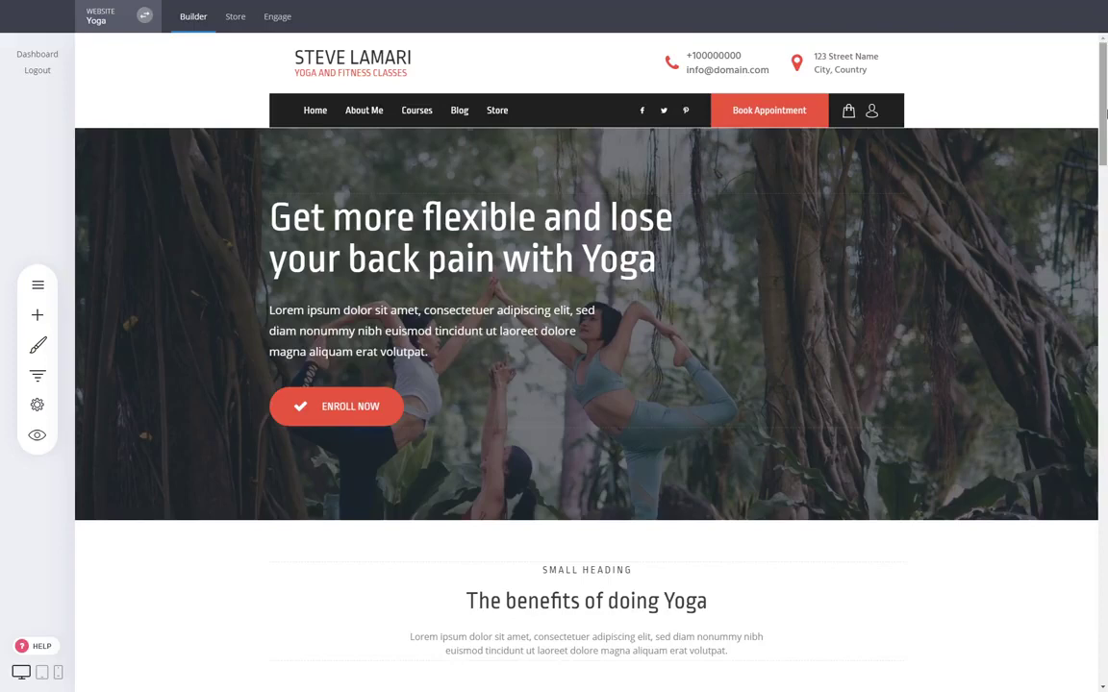
left_click_drag(1105, 114, 1105, 204)
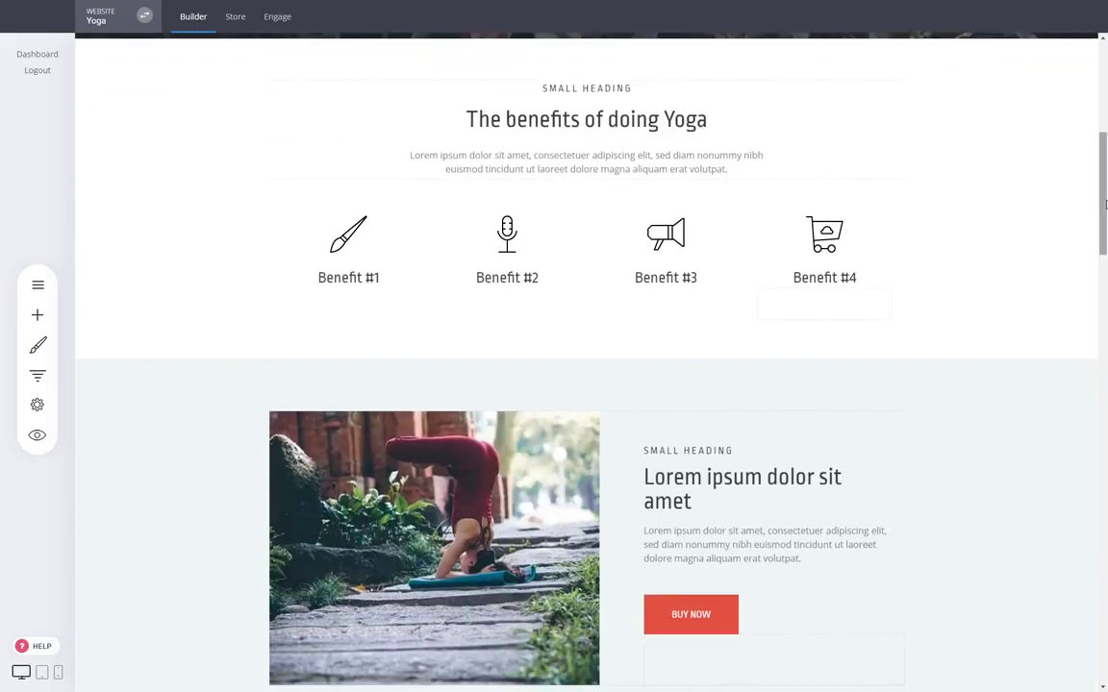
left_click_drag(1105, 231, 1105, 130)
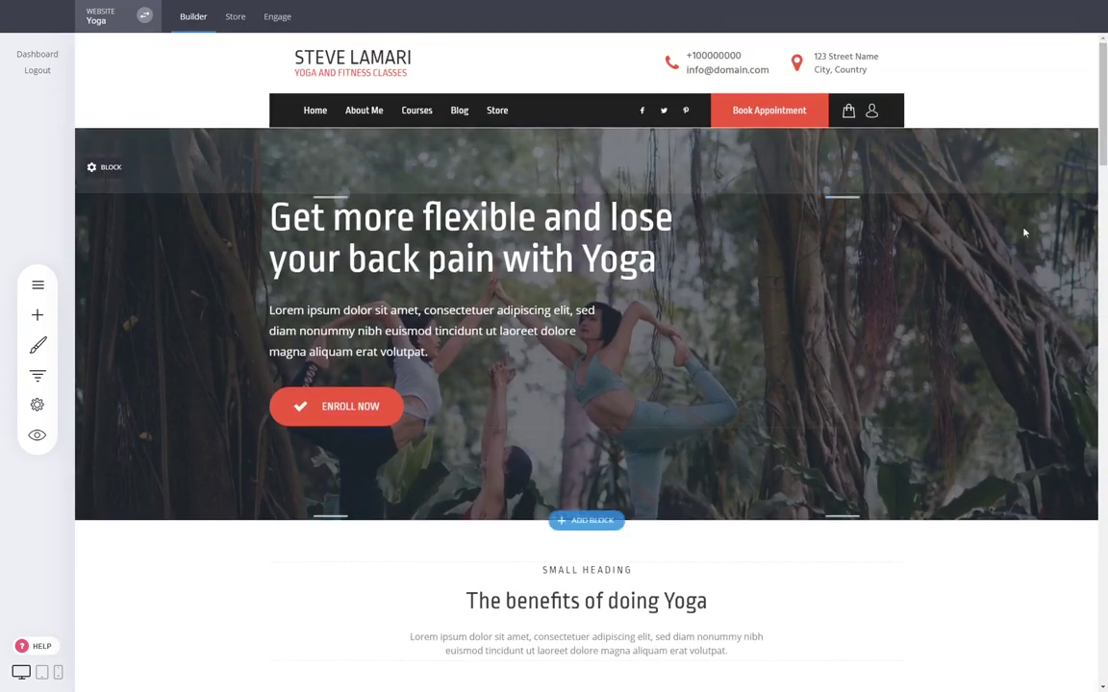